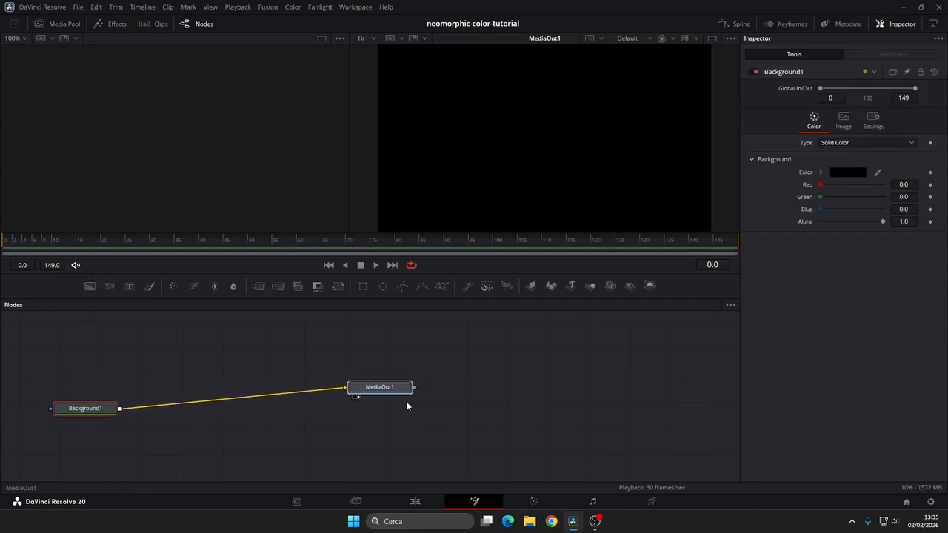
Step: Set the Background1 node's solid color to #efefef
click(101, 410)
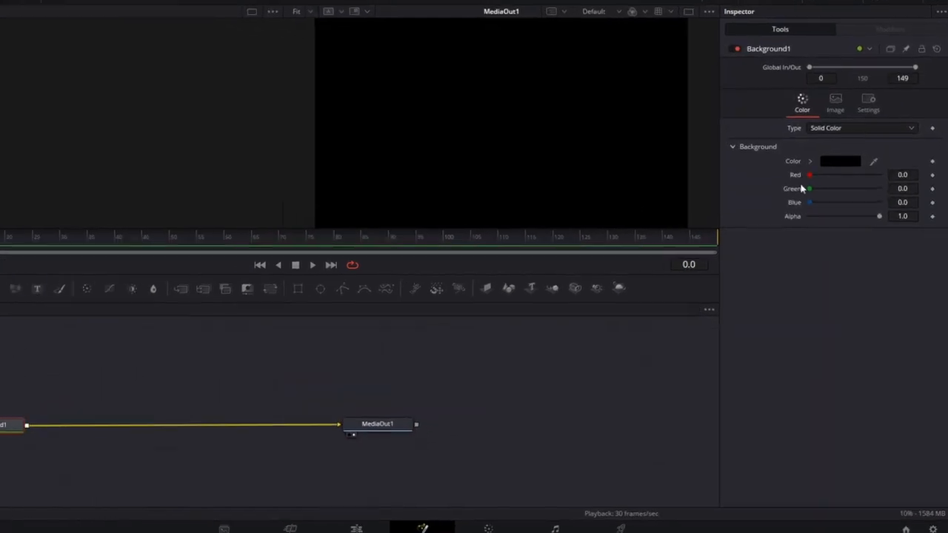
click(847, 172)
drag(554, 338, 521, 340)
text(efefef)
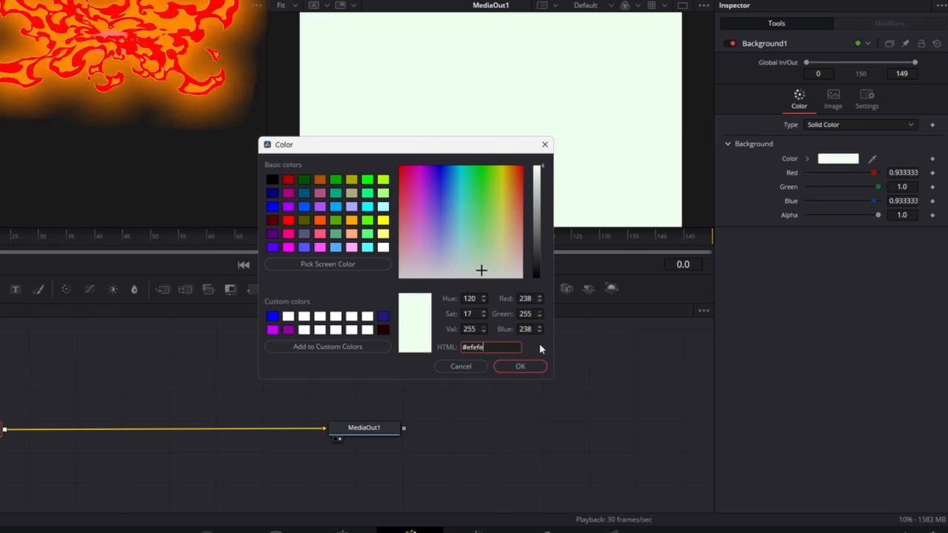
click(527, 366)
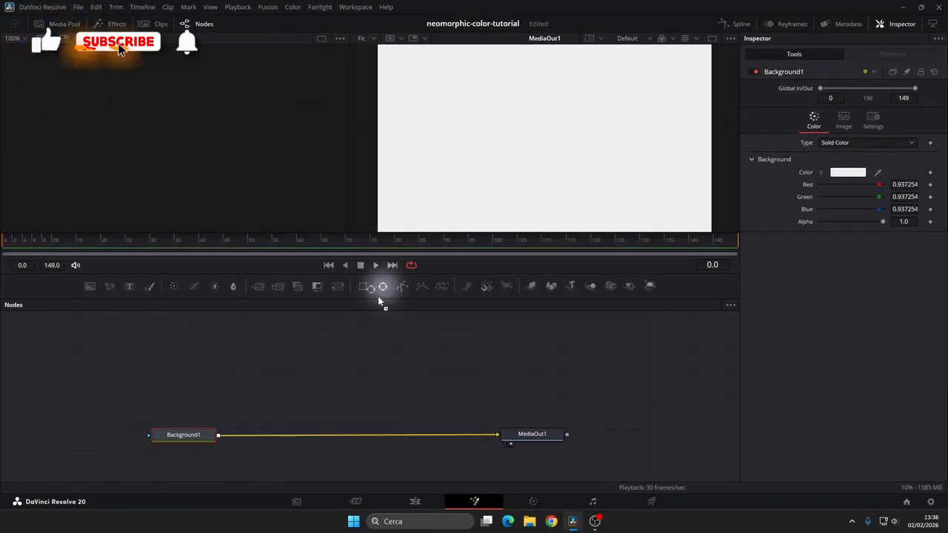
Step: Add an Ellipse mask and a second Background node, apply the mask to it, and merge it over Background1
click(383, 287)
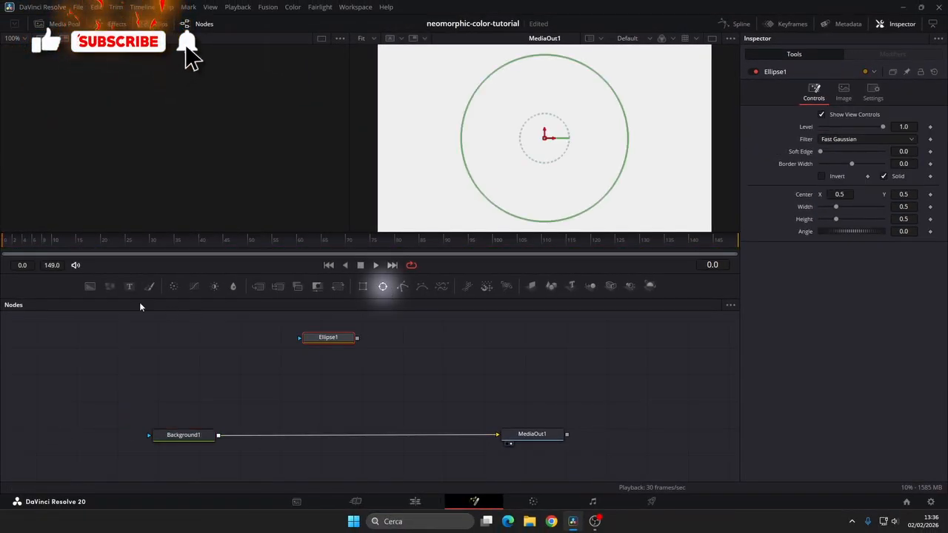
drag(90, 285, 218, 436)
Step: Link the Ellipse1 mask's Width to its Height with an expression and set the Height to 0.4
click(345, 338)
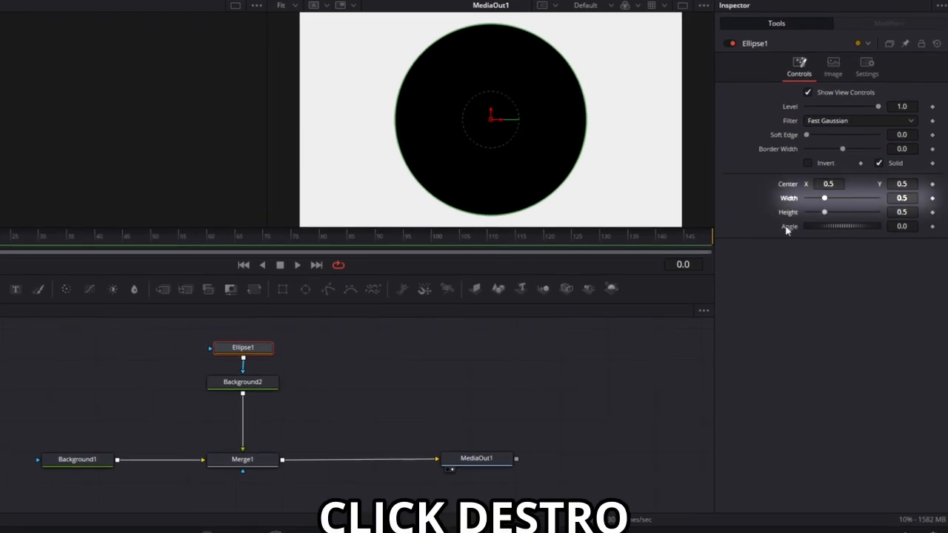
right_click(932, 200)
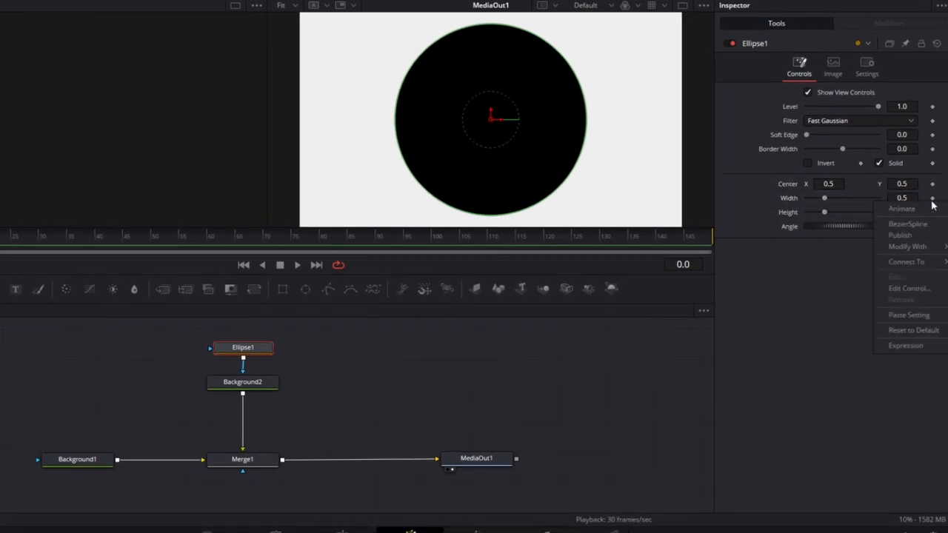
click(906, 346)
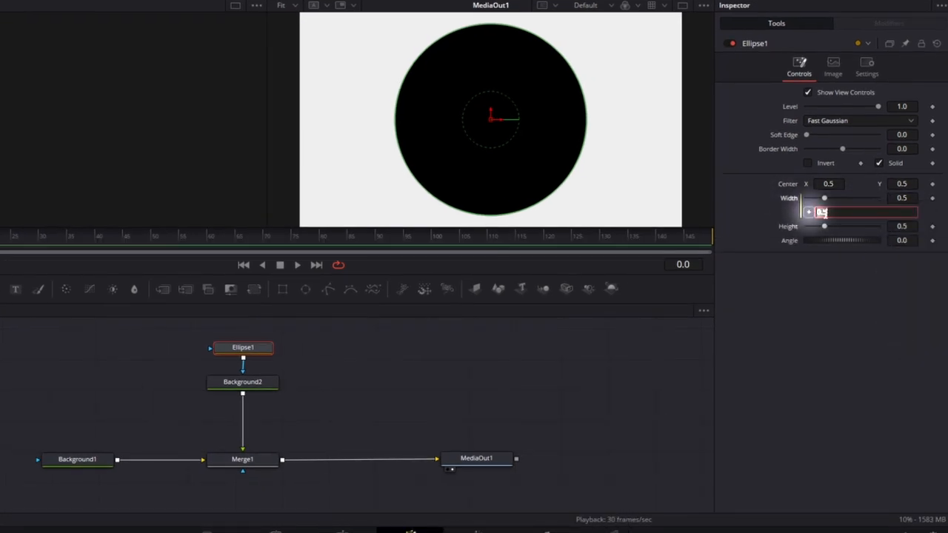
drag(808, 212, 788, 226)
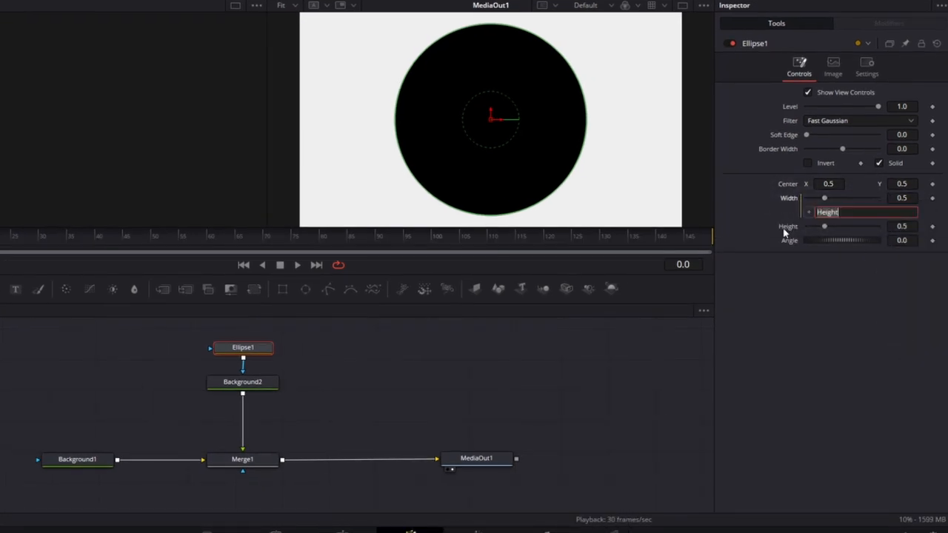
click(907, 225)
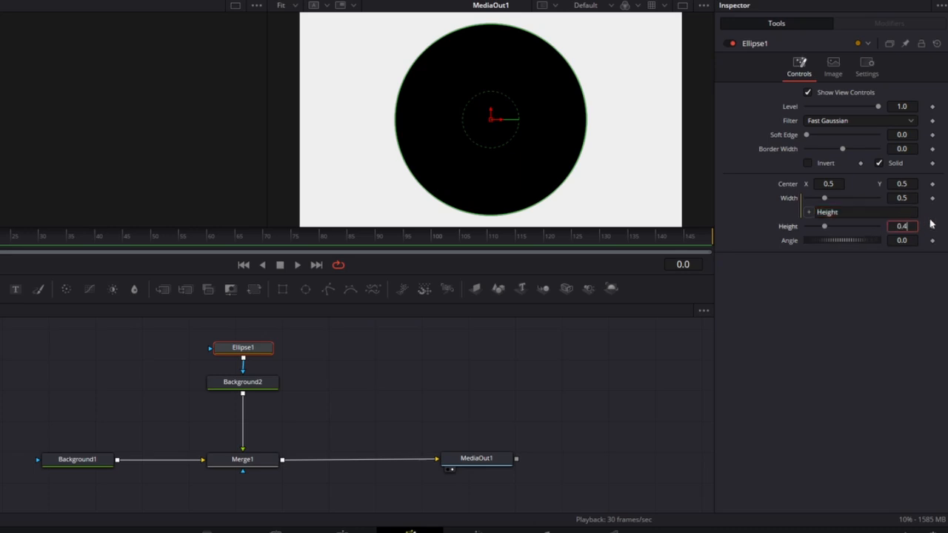
key(Tab)
Step: Set the circle's Background2 color to #f9f9f9
click(277, 382)
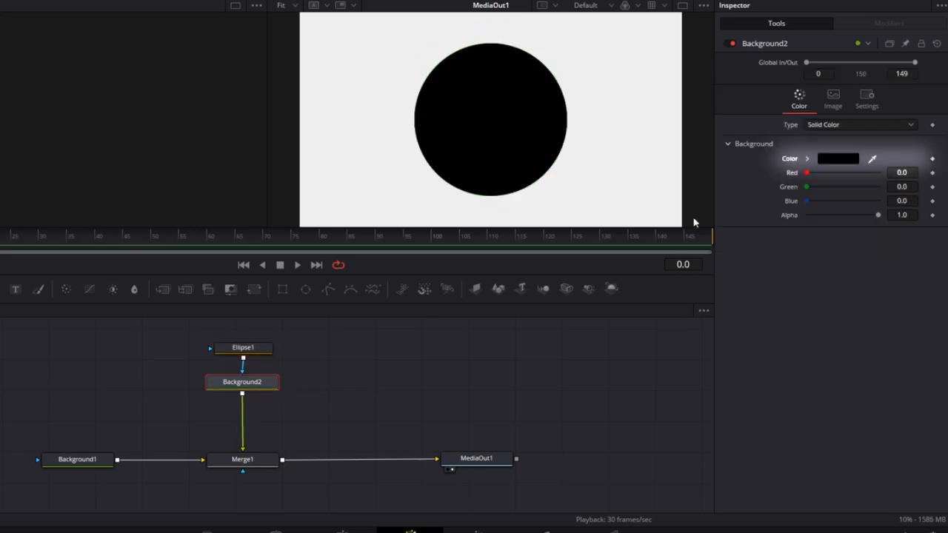
click(828, 160)
click(471, 348)
drag(467, 349, 521, 346)
text(f9f9f9)
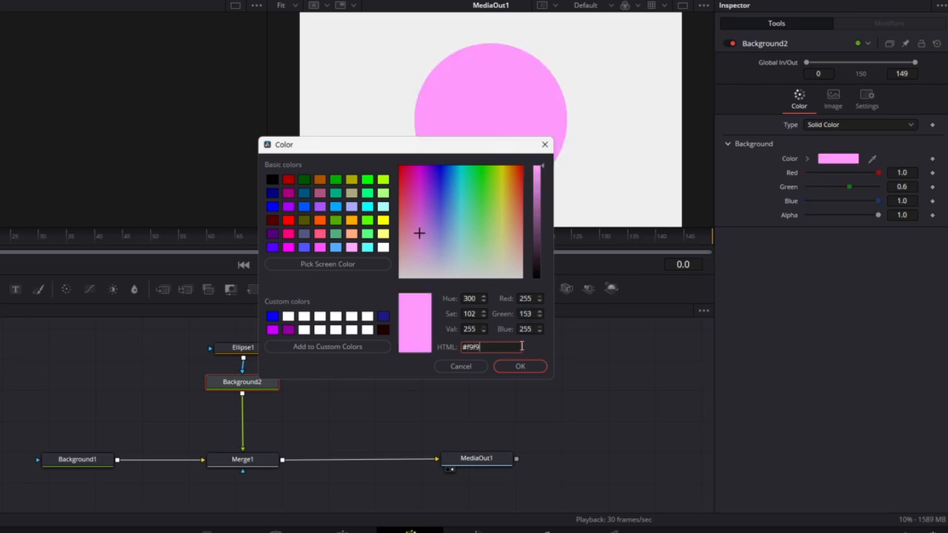
click(520, 368)
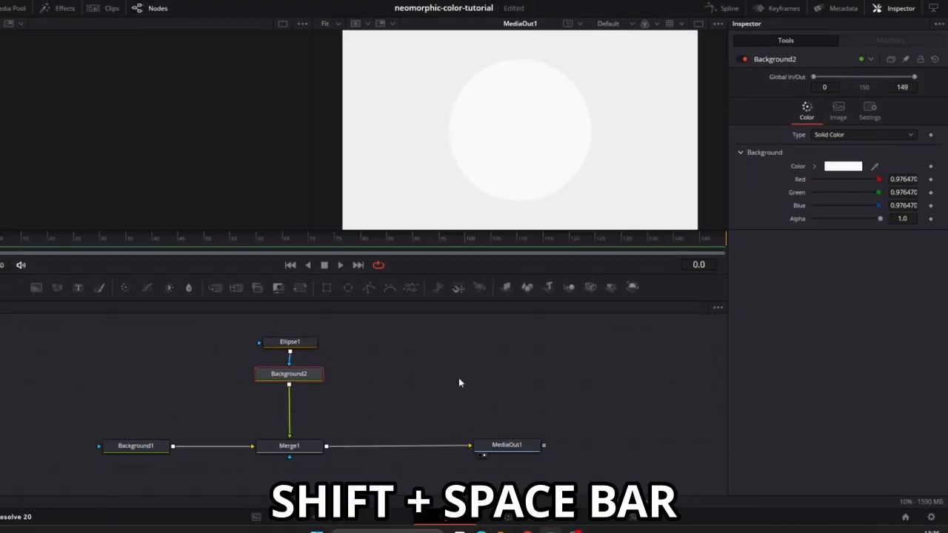
Step: Insert a Drop Shadow node between Background2 and Merge1
key(shift+space)
text(drop)
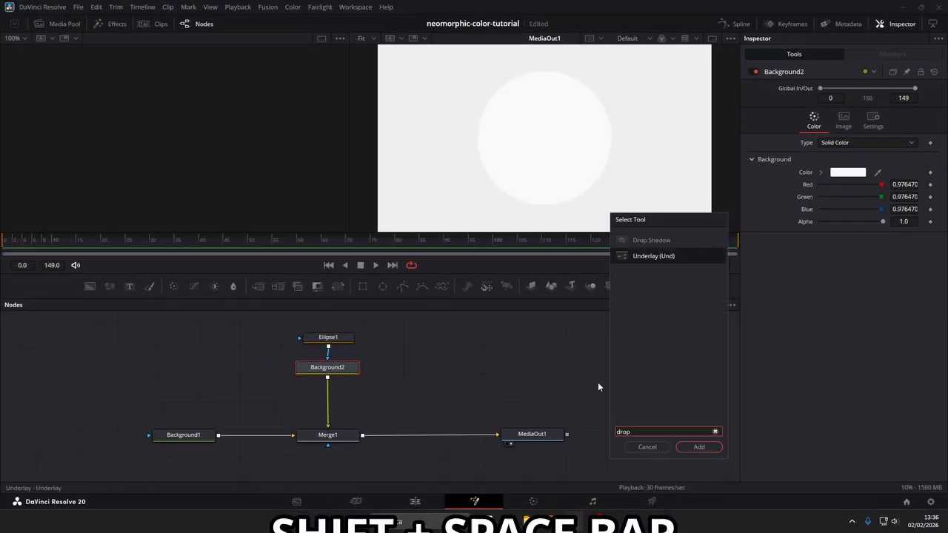
click(652, 240)
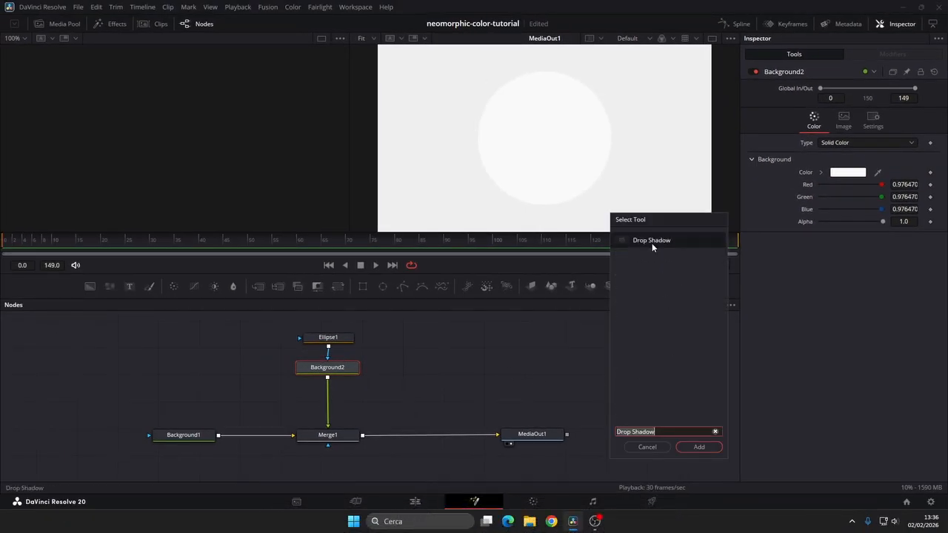
click(699, 447)
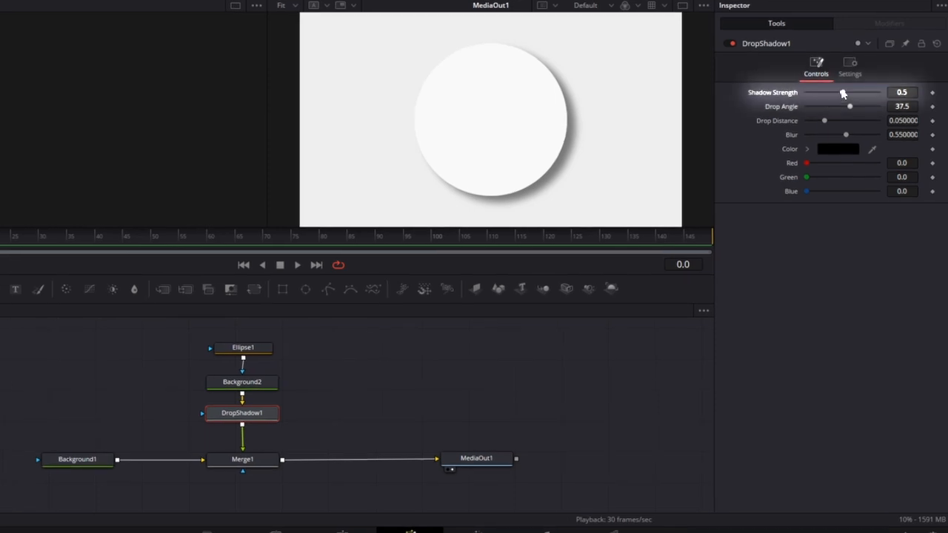
Step: Set the drop shadow's Shadow Strength to 1.0, Drop Angle to 30, Drop Distance to 0.015 and Blur to 0.3
drag(843, 94, 898, 94)
click(901, 106)
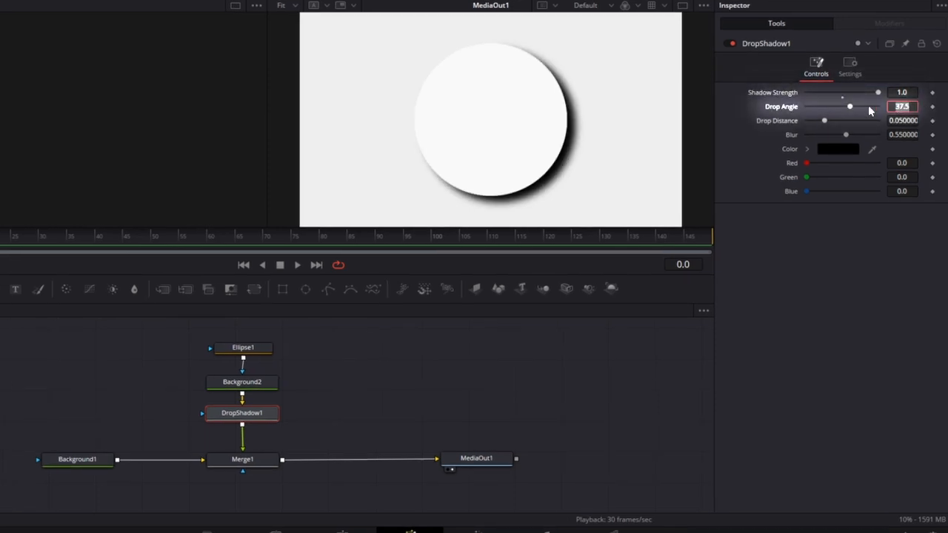
text(30)
key(Tab)
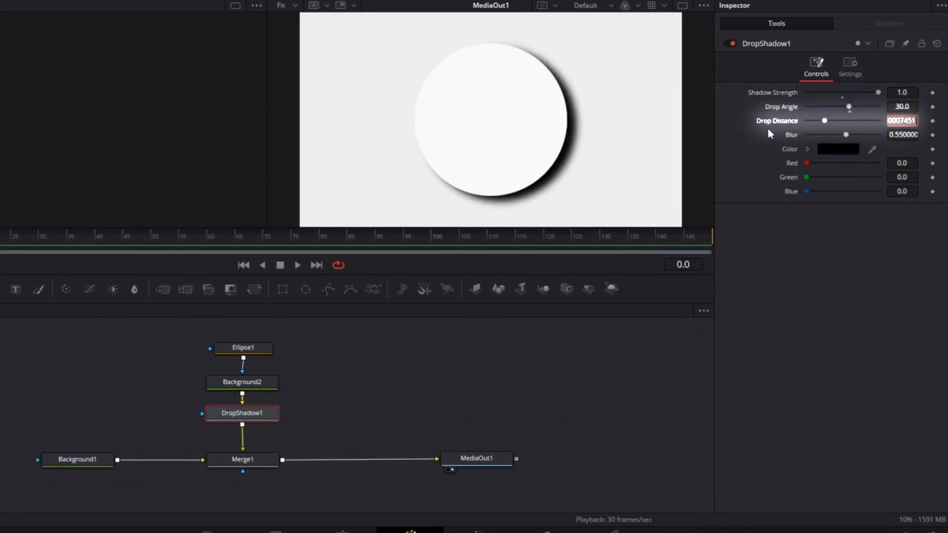
text(0.015)
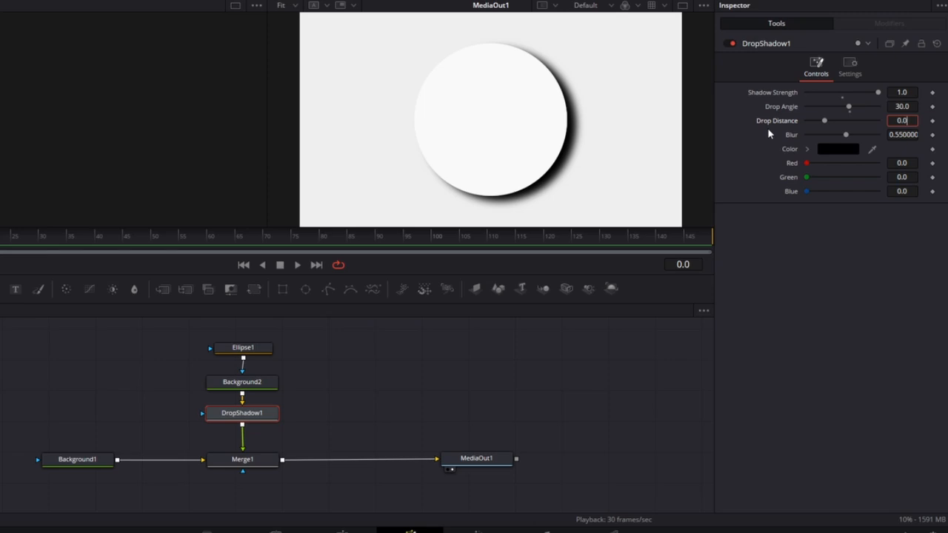
key(Tab)
text(0.)
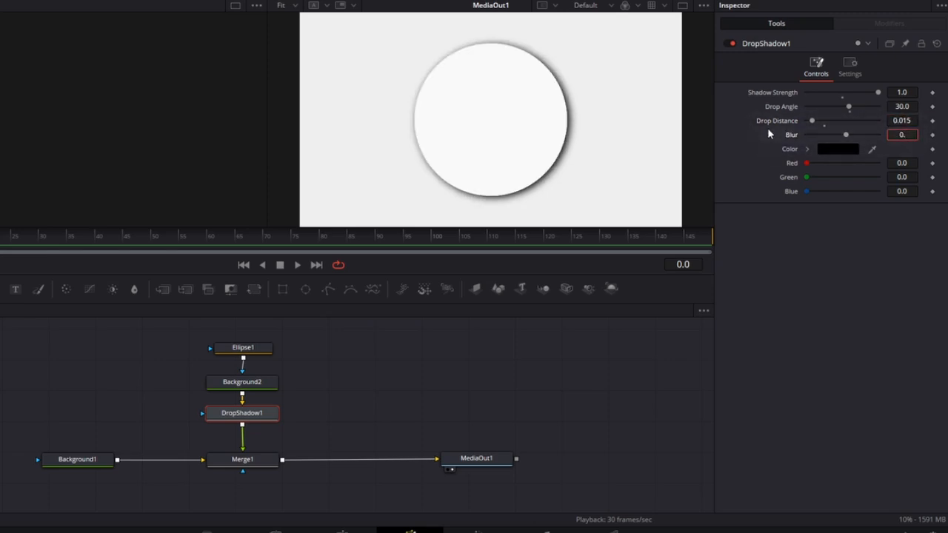
text(3)
key(Tab)
Step: Change the drop shadow's color to white
click(837, 149)
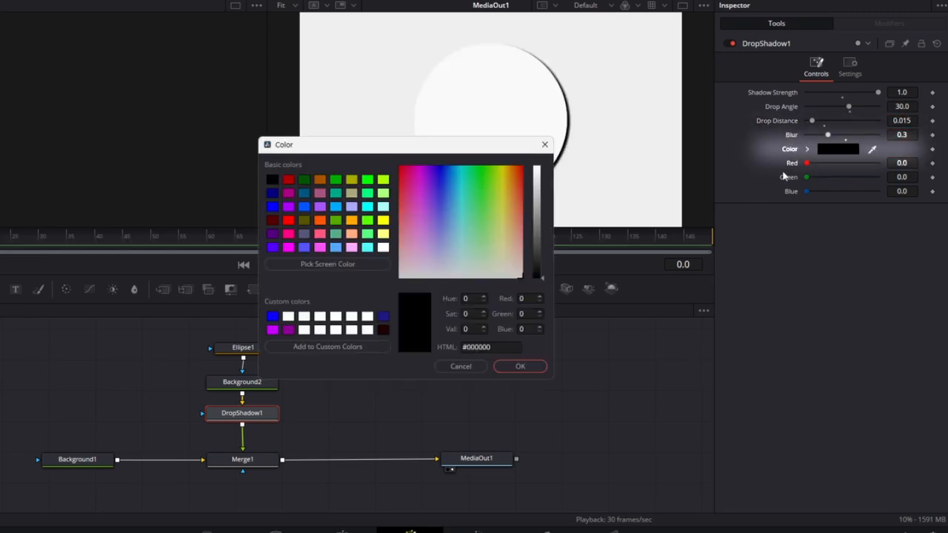
click(383, 248)
click(518, 368)
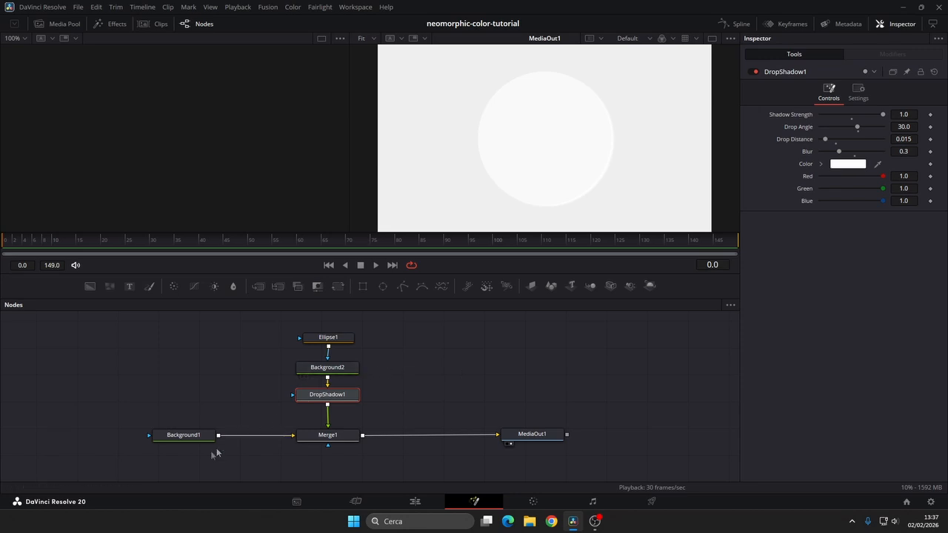
Step: Move Background1 farther from Merge1 to make room and paste an instance of Ellipse1 beside the original
drag(203, 439, 169, 443)
click(315, 338)
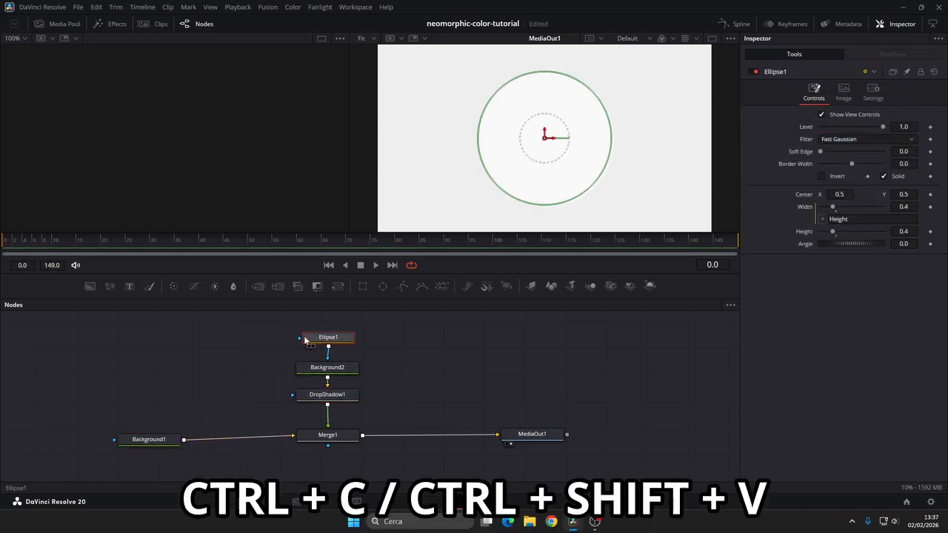
click(236, 332)
key(ctrl+shift+v)
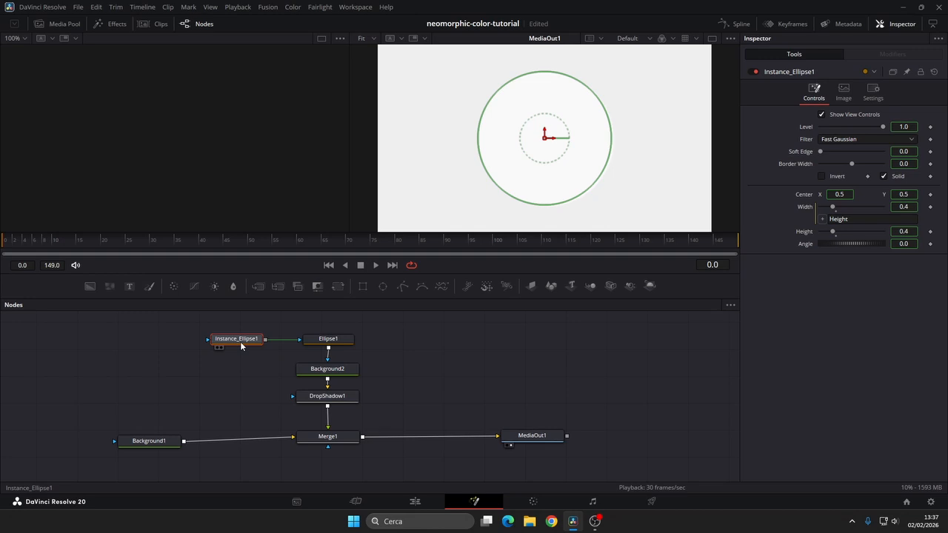
Step: Merge a new Background masked by Instance_Ellipse1 over Background1 and show that merge in the empty viewer
drag(89, 286, 149, 442)
drag(227, 443, 170, 138)
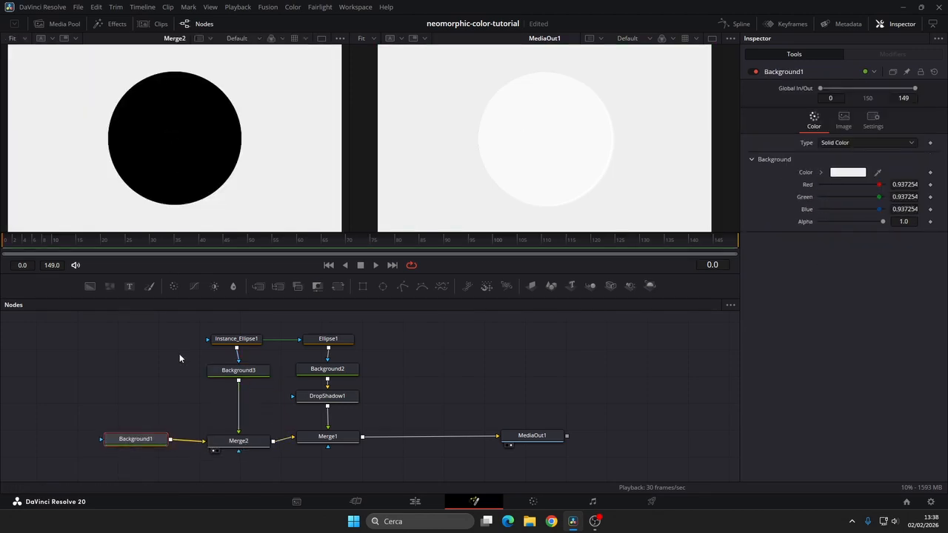
Step: Deinstance the Solid option of Instance_Ellipse1 and turn Solid off
click(235, 339)
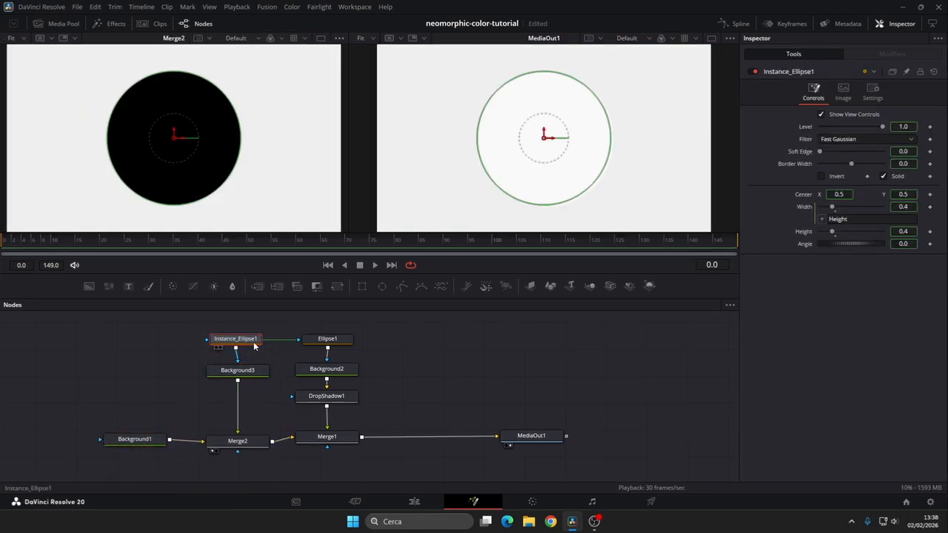
right_click(880, 166)
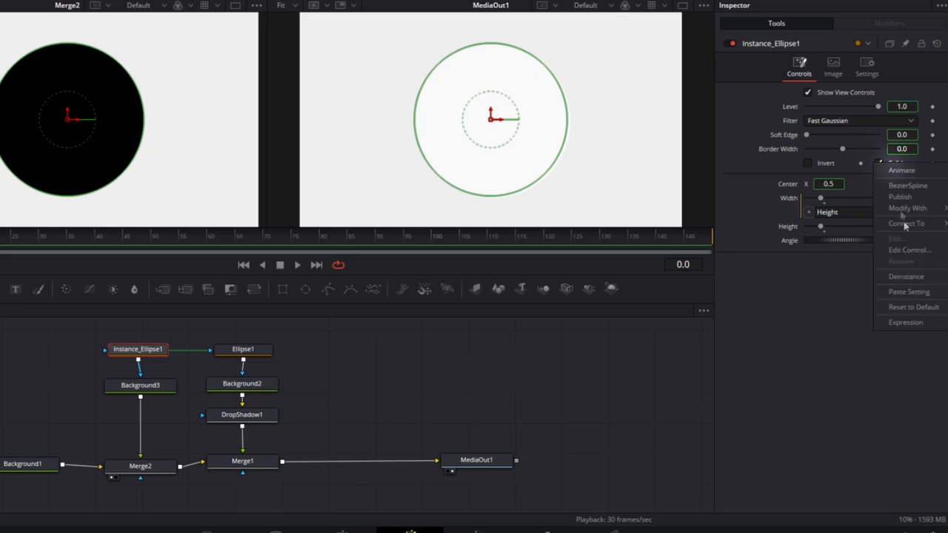
click(905, 276)
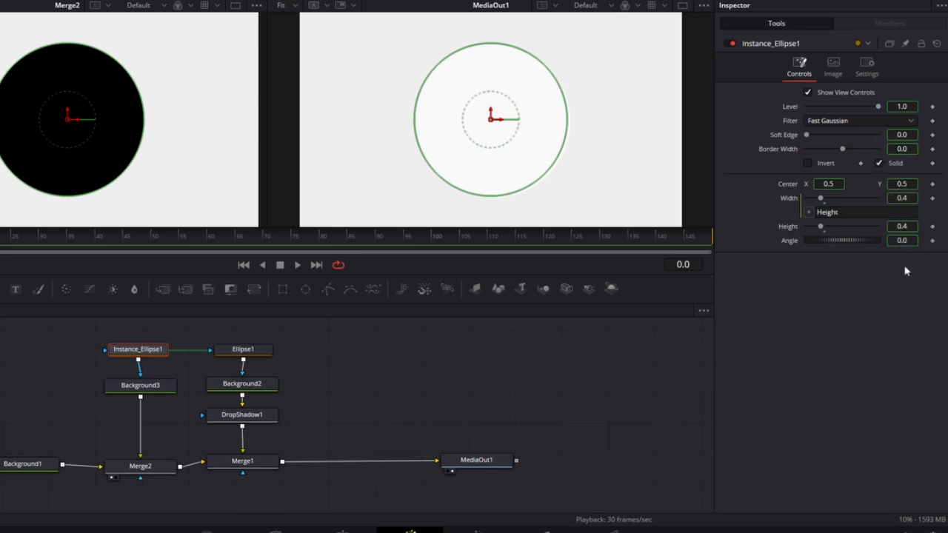
click(879, 163)
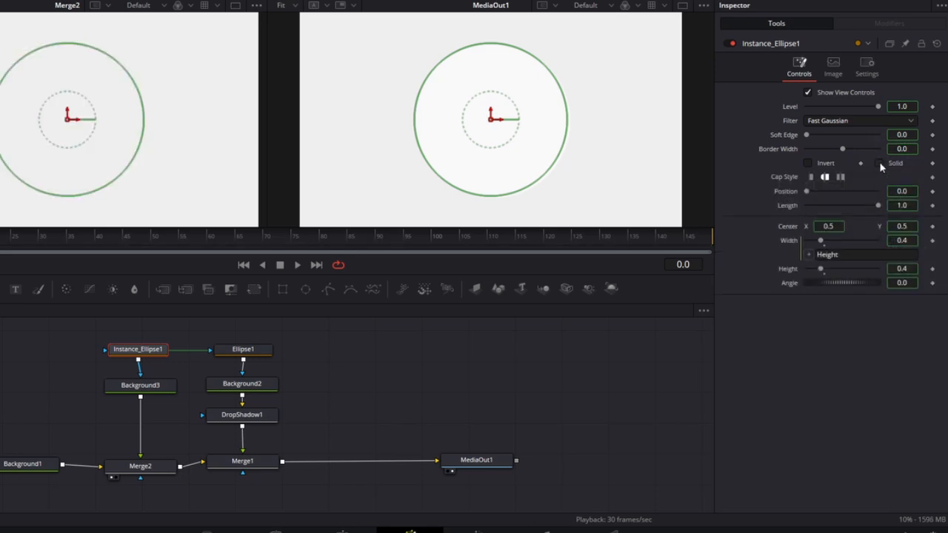
Step: Deinstance the Border Width of Instance_Ellipse1 and set it to 0.045
right_click(920, 152)
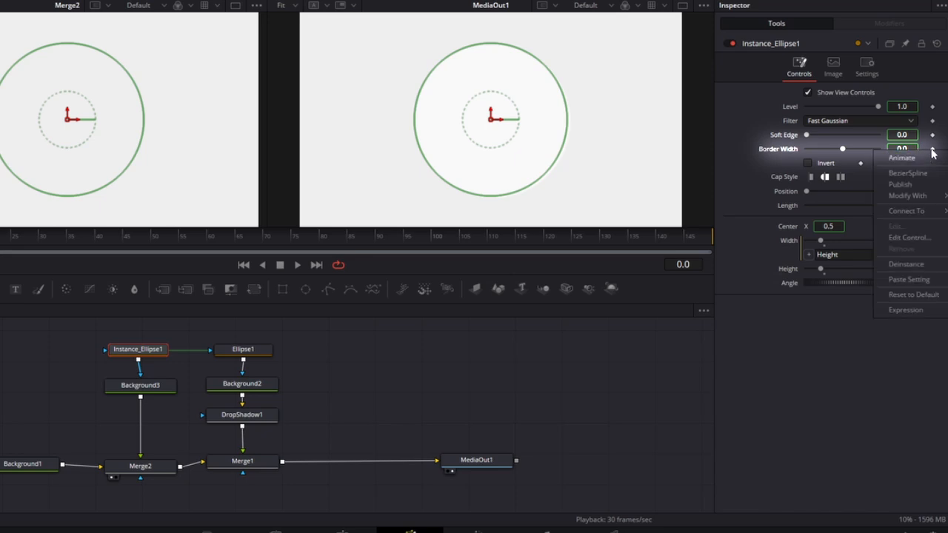
click(911, 263)
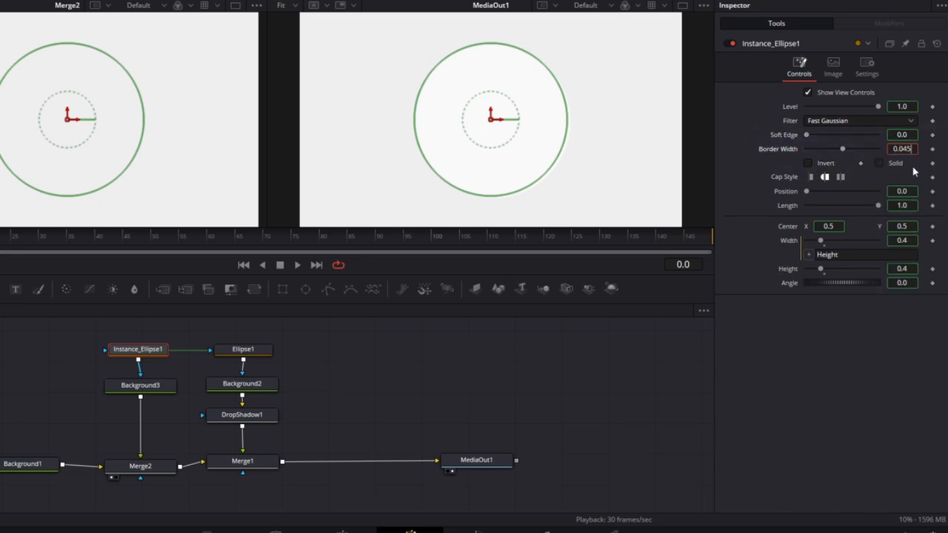
key(Tab)
Step: Deinstance the Position and Length of Instance_Ellipse1, set them to 1.12 and 0.25, and turn Solid back on
right_click(934, 194)
click(908, 305)
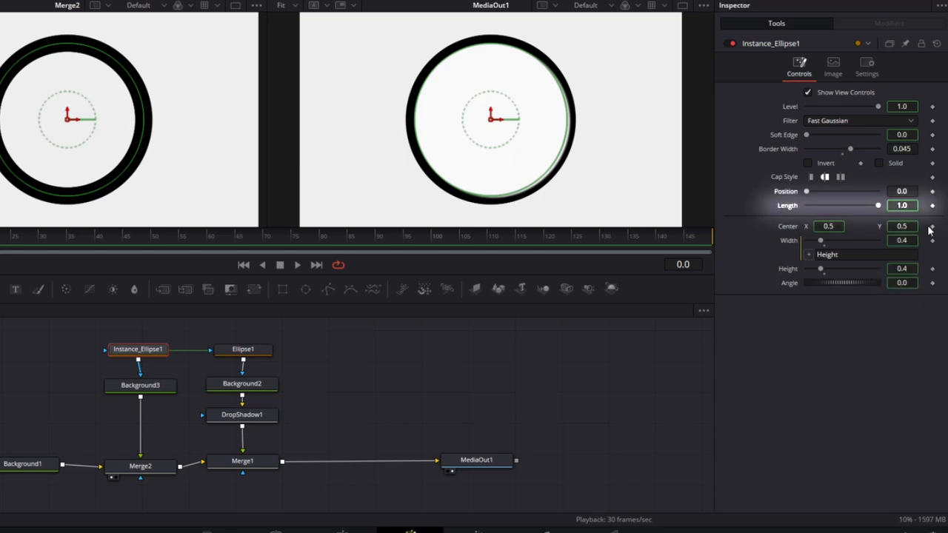
right_click(934, 206)
click(908, 320)
click(908, 192)
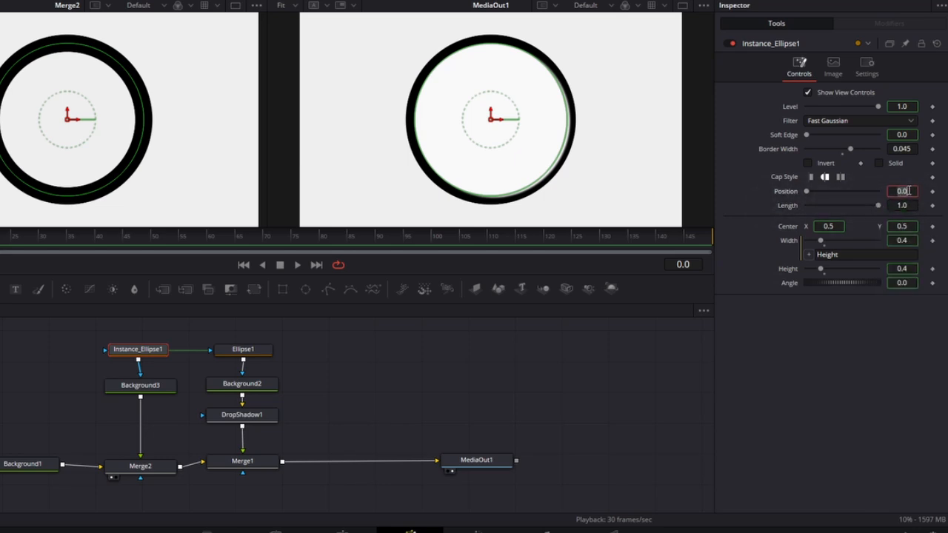
key(Tab)
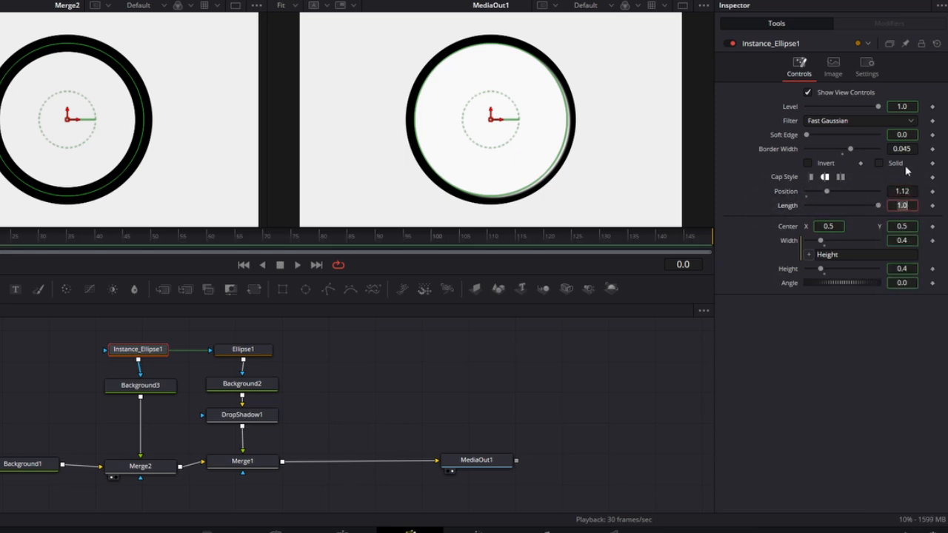
key(Return)
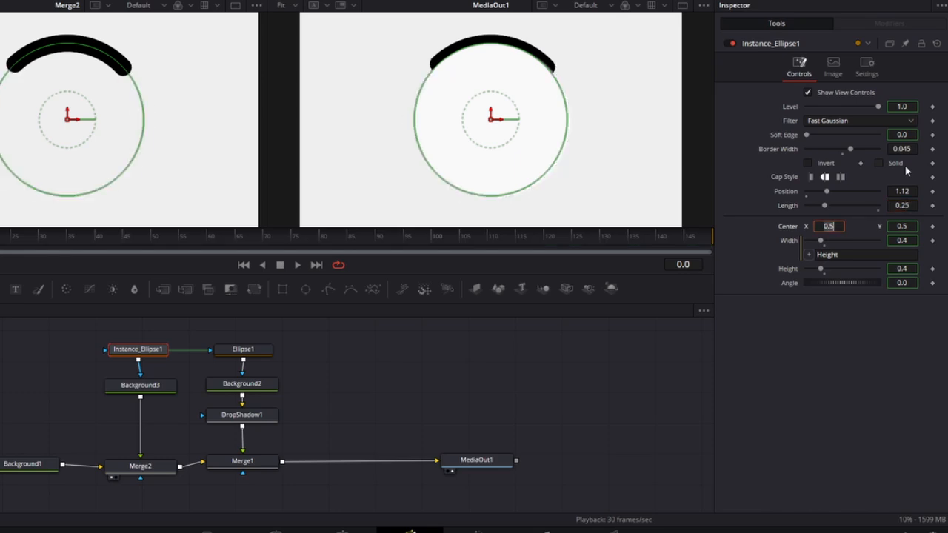
click(878, 164)
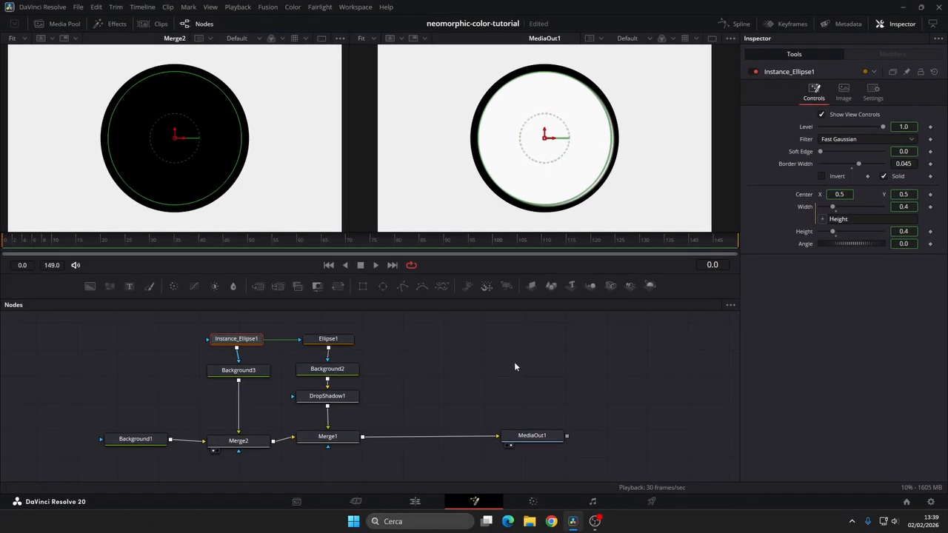
Step: Switch Background3 to a Gradient fill with the Angle gradient type and set its Start X to 0.5
click(228, 371)
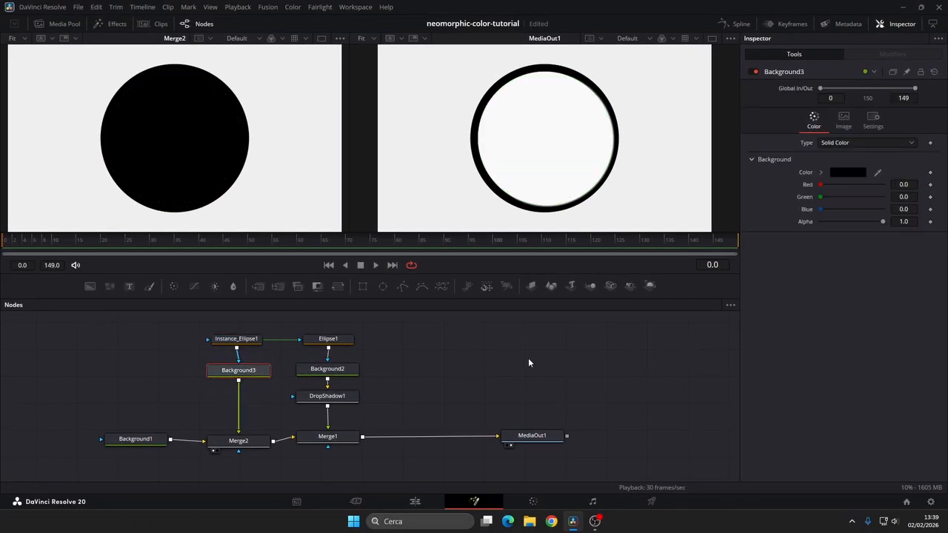
click(848, 143)
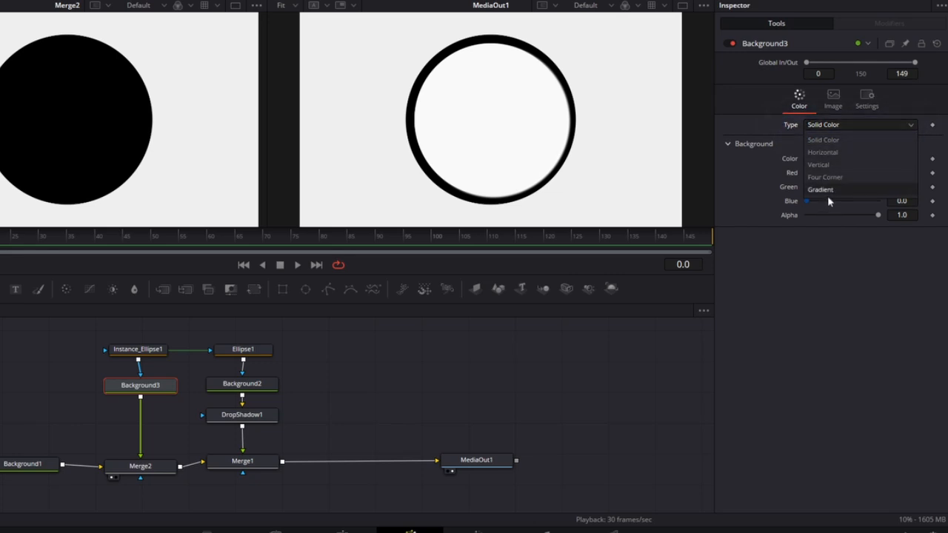
click(827, 191)
click(839, 159)
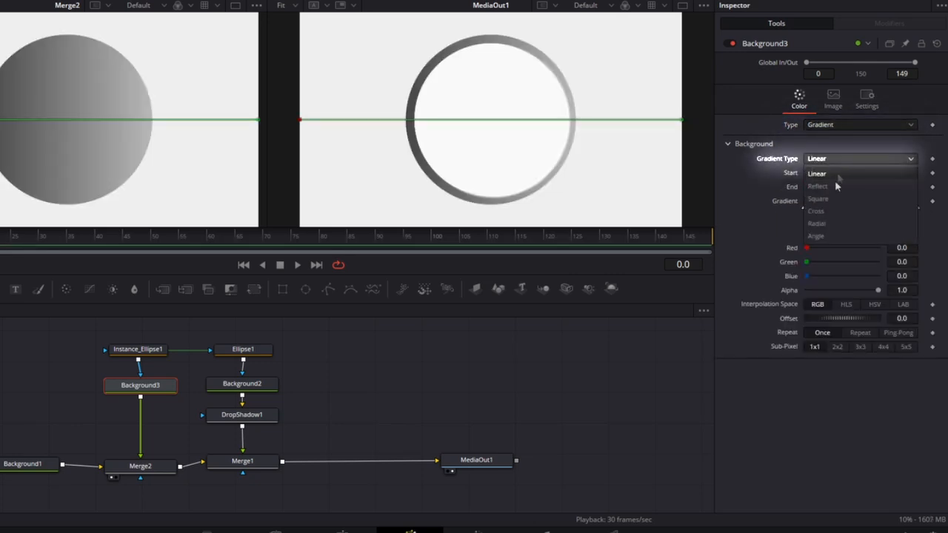
click(816, 236)
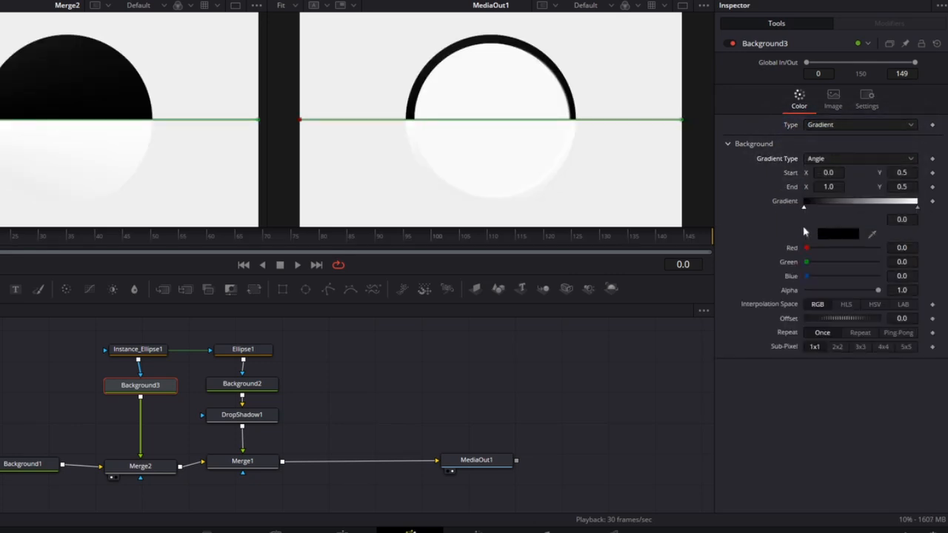
click(830, 173)
text(0.)
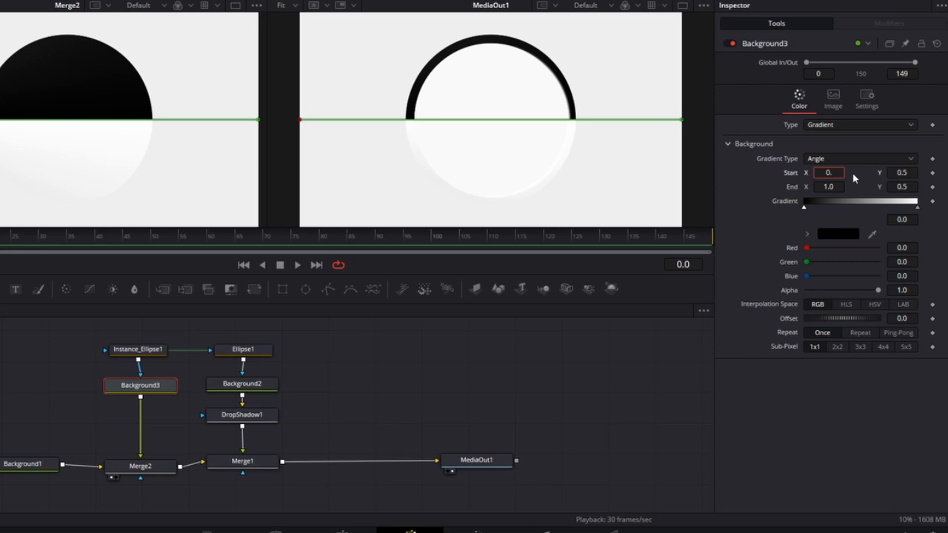
text(5)
key(Tab)
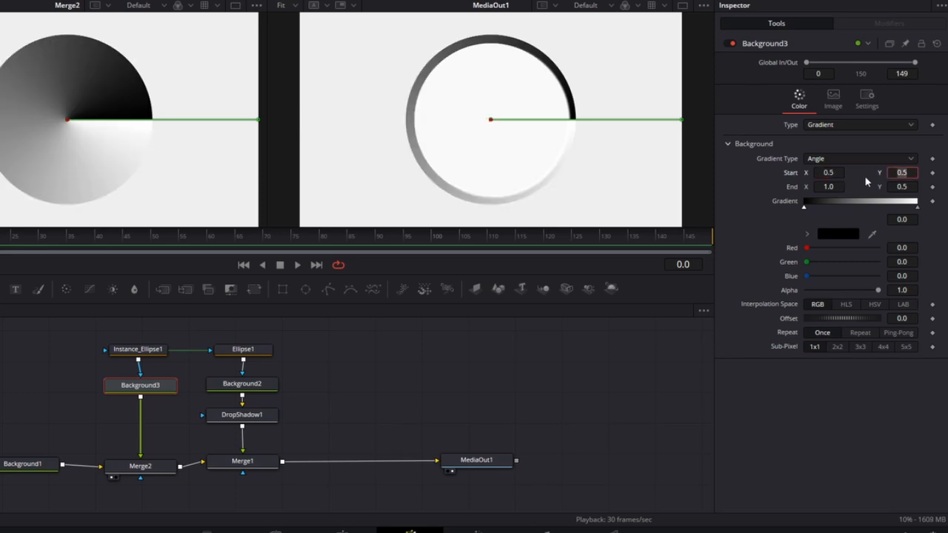
Step: Colour the first stop of Background3's gradient orange from the basic colors
click(825, 238)
click(324, 220)
click(513, 364)
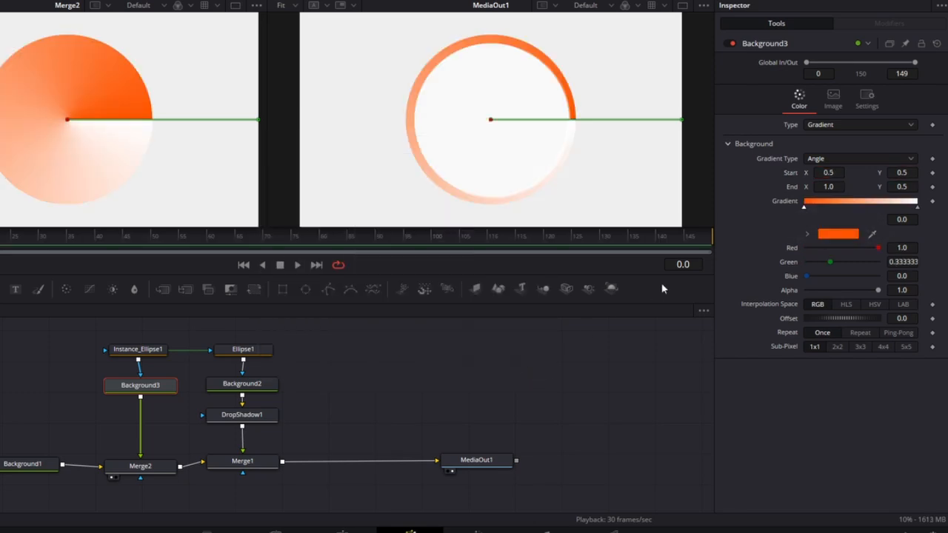
Step: Add a yellow stop to Background3's gradient and set its position to 0.3
click(837, 208)
click(820, 236)
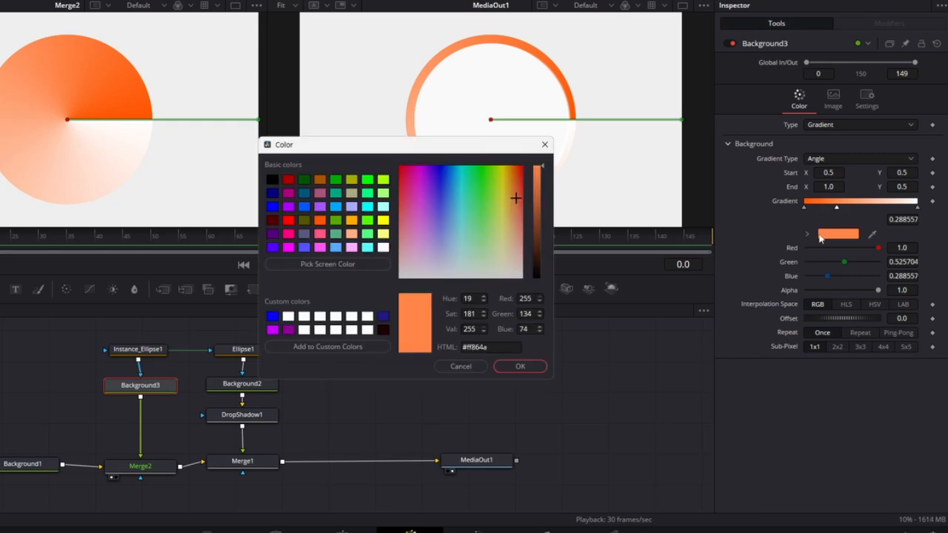
click(382, 233)
click(524, 366)
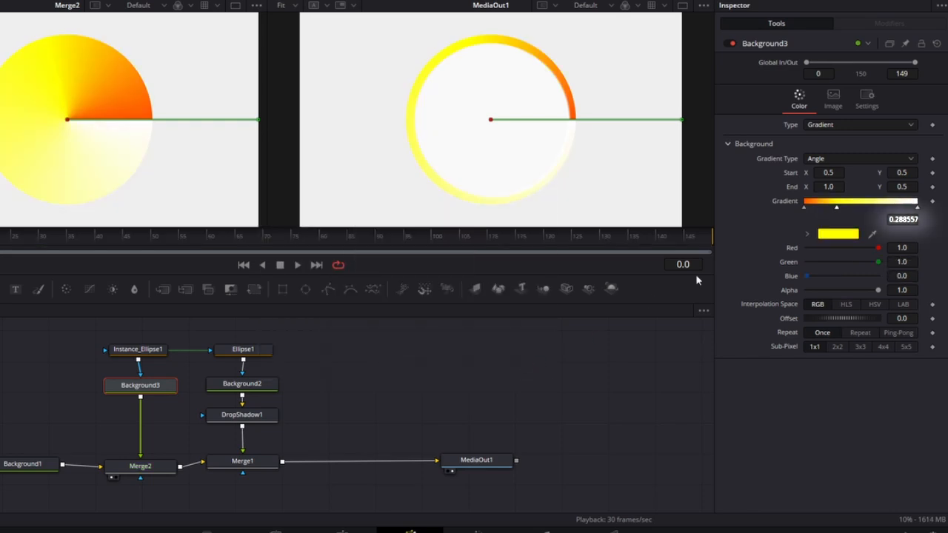
click(916, 219)
text(0.3)
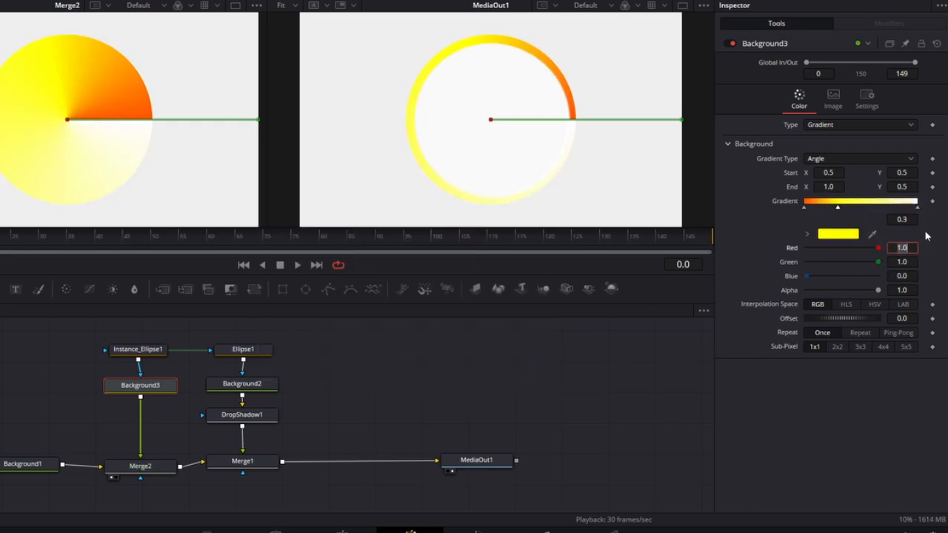
Step: Add a blue stop to Background3's gradient and set its position to 0.6
click(875, 208)
click(837, 233)
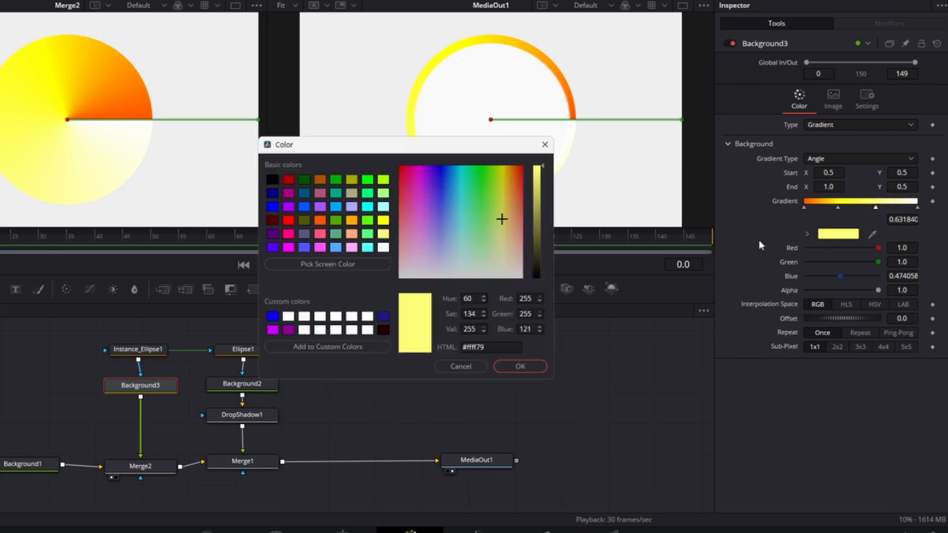
click(305, 208)
click(520, 366)
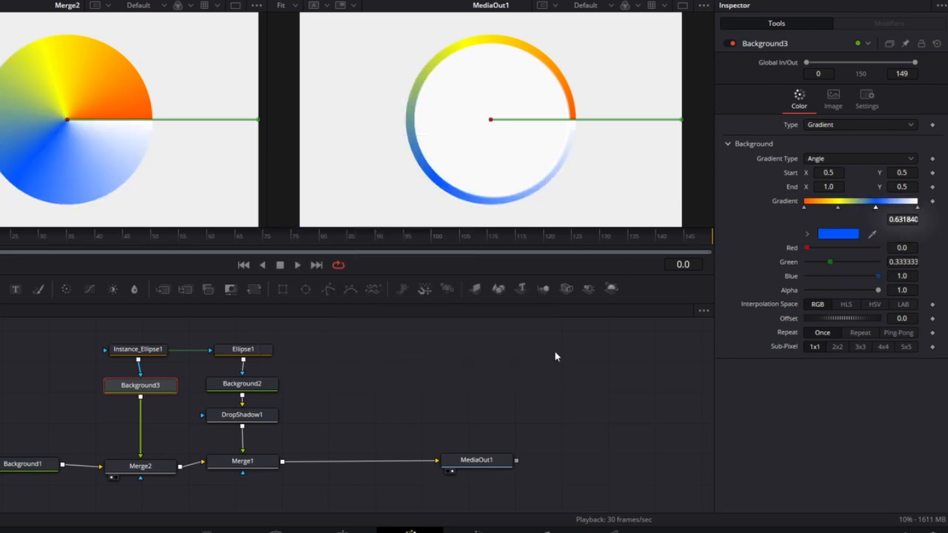
click(905, 219)
text(0.)
key(Tab)
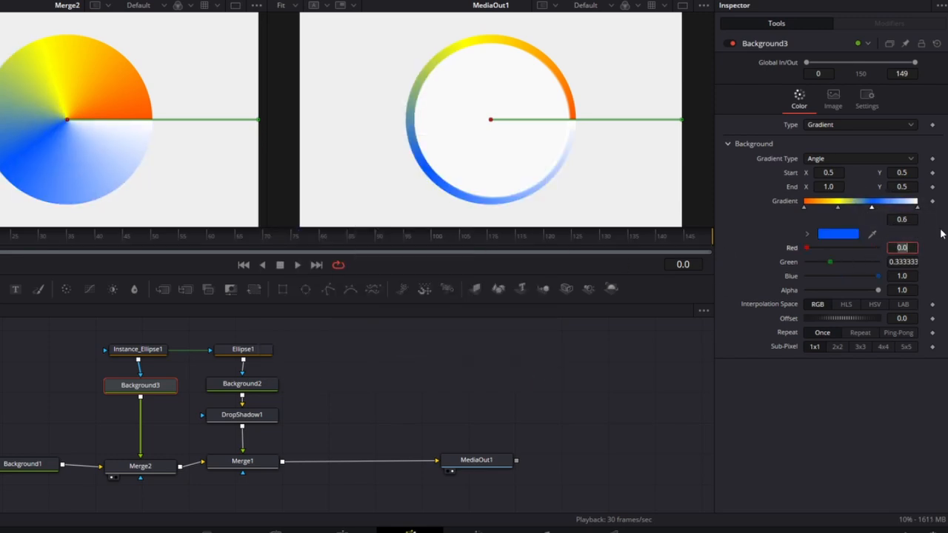
Step: Colour the end stop of Background3's gradient red
click(918, 207)
click(838, 233)
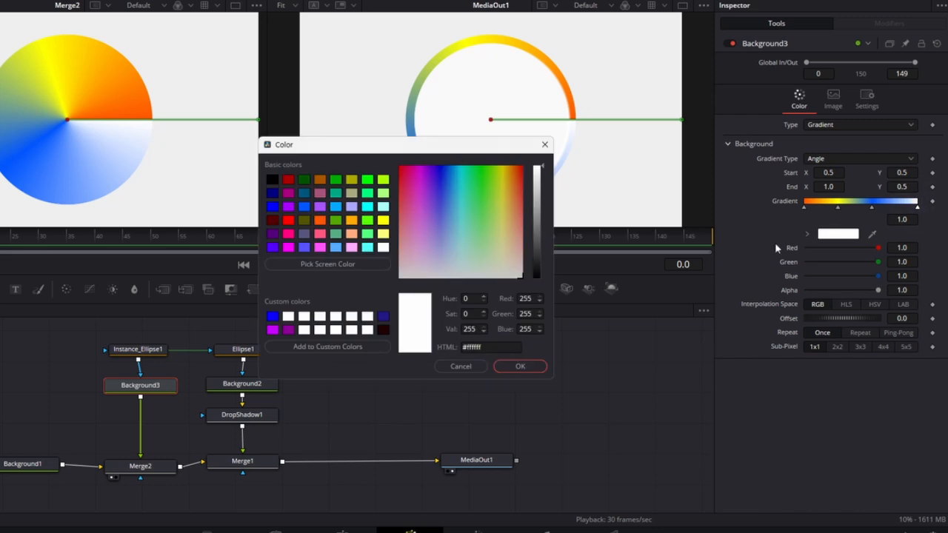
click(289, 222)
click(520, 366)
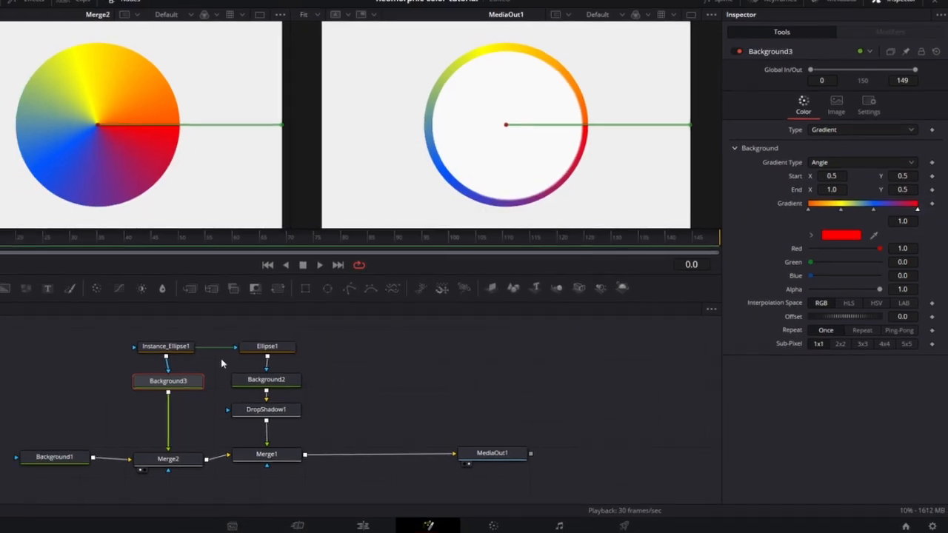
Step: Add a Gaussian Blur after Background3 and set its Strength to 1.0
key(shift+space)
text(Drop Shadowgauss)
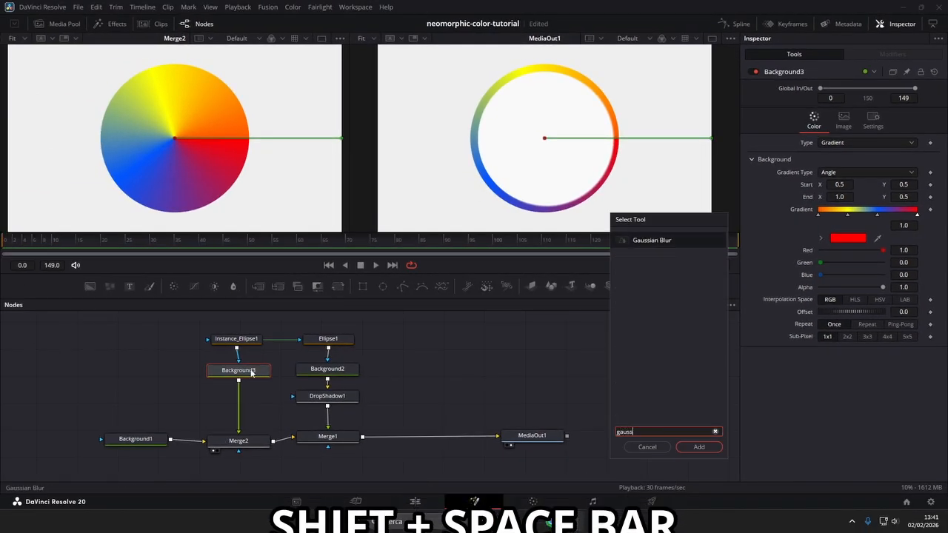
click(690, 447)
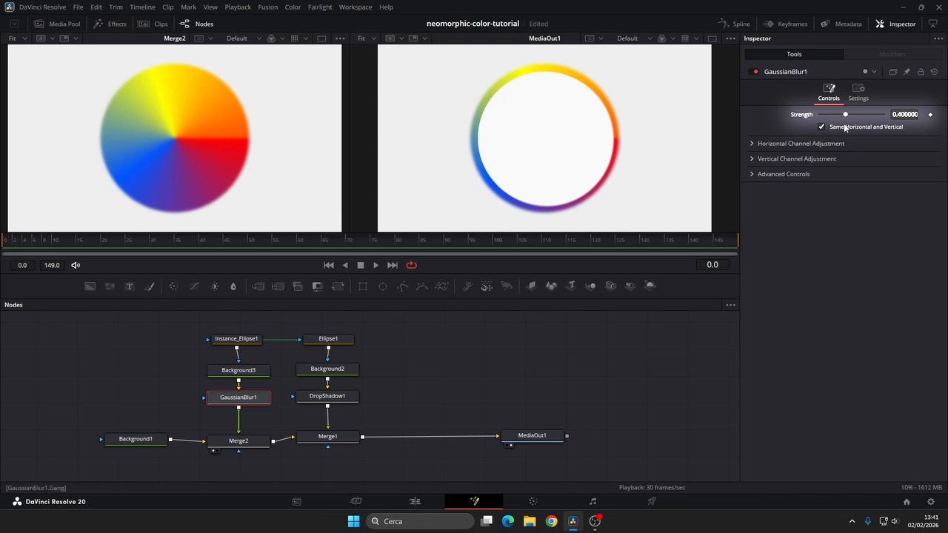
text(1)
key(Return)
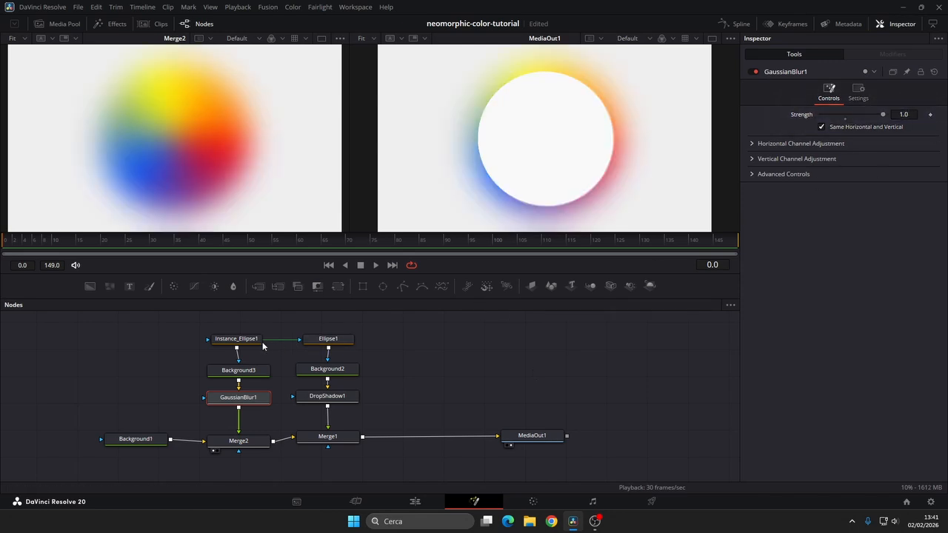
Step: Turn off Solid on Instance_Ellipse1 and keyframe its Position at frame 0
click(263, 342)
click(885, 176)
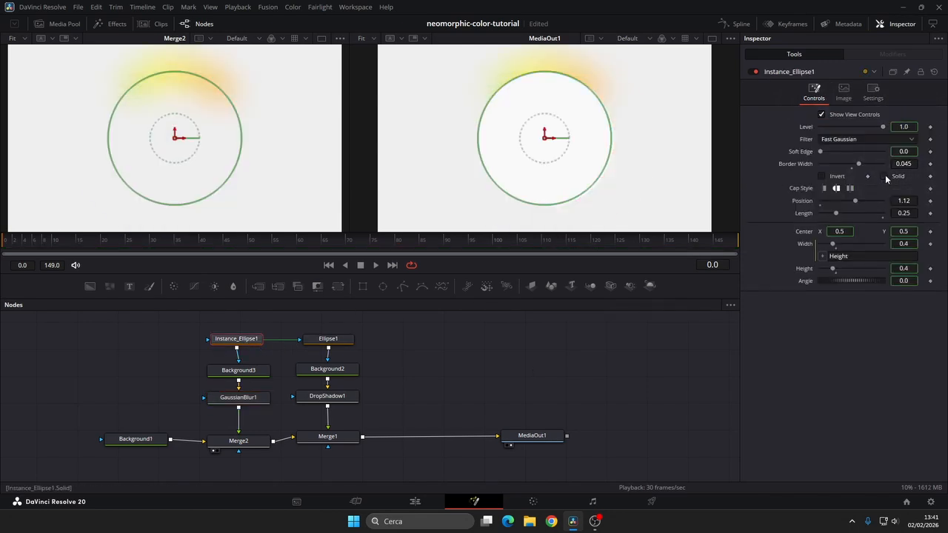
click(930, 200)
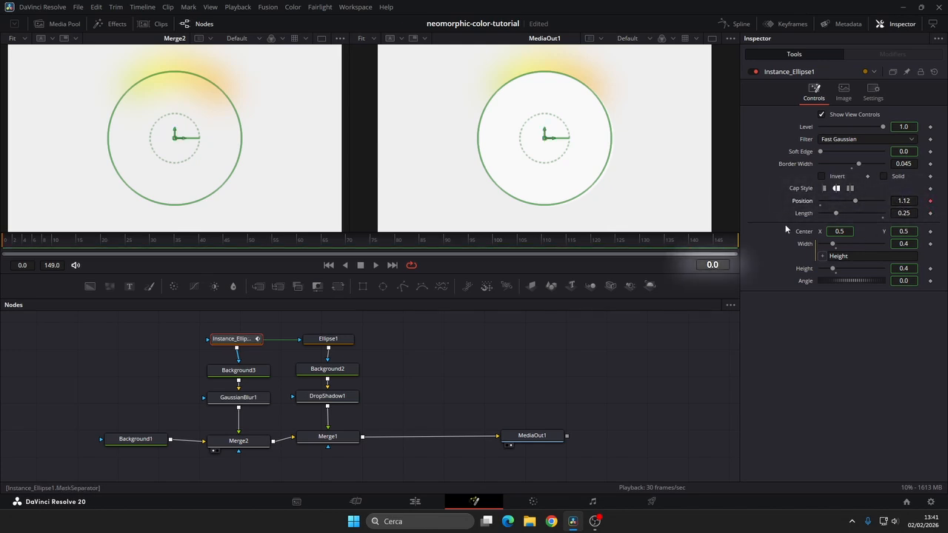
Step: Keyframe Instance_Ellipse1's Position at 0.12 on frame 149 and scrub through the animation
drag(676, 242, 739, 241)
click(930, 201)
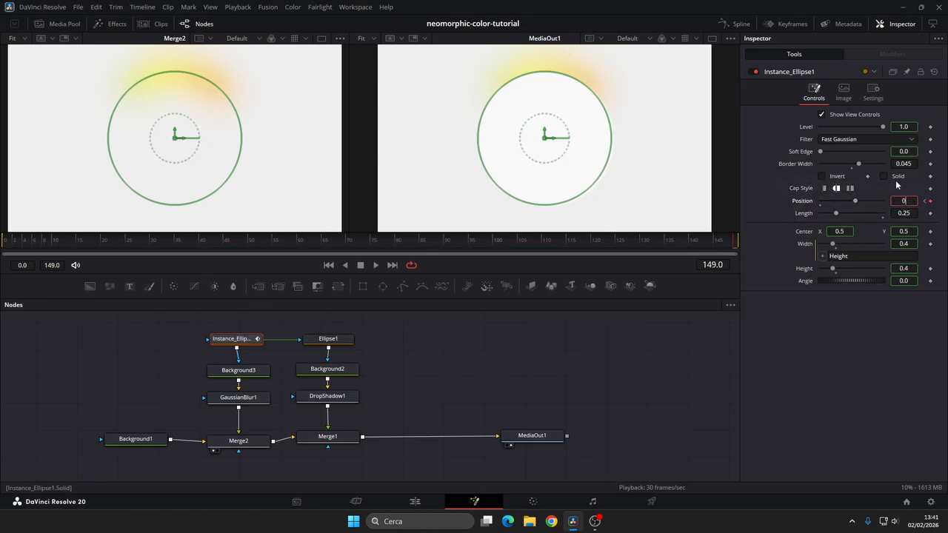
text(2)
key(Tab)
drag(428, 246, 740, 215)
Step: Smooth all keyframes of Instance_Ellipse1's Position curve in the Spline editor, then close the editor
click(735, 24)
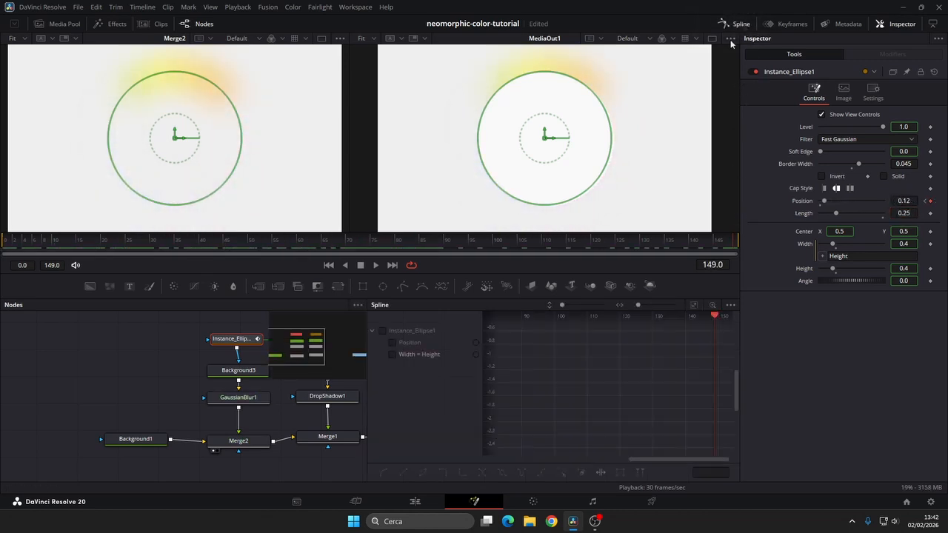
click(393, 342)
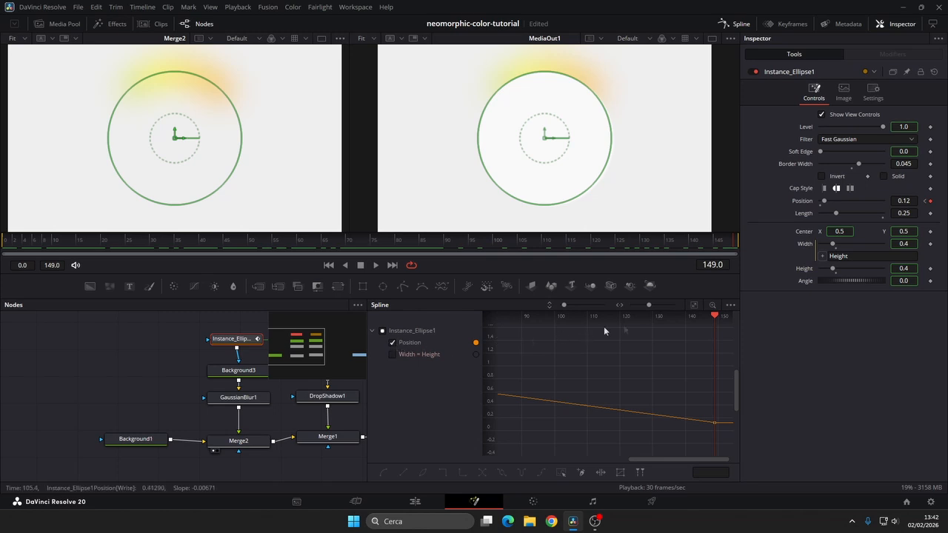
click(694, 305)
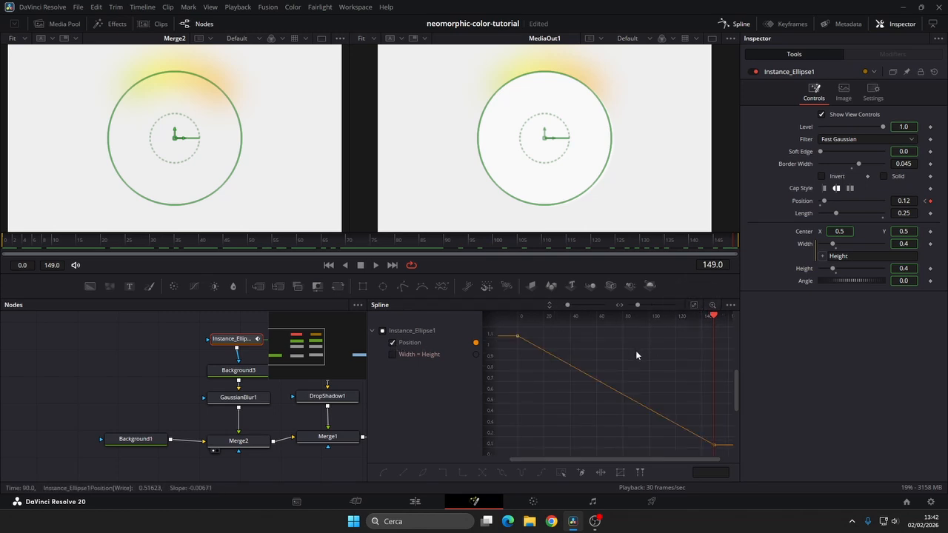
key(ctrl+a)
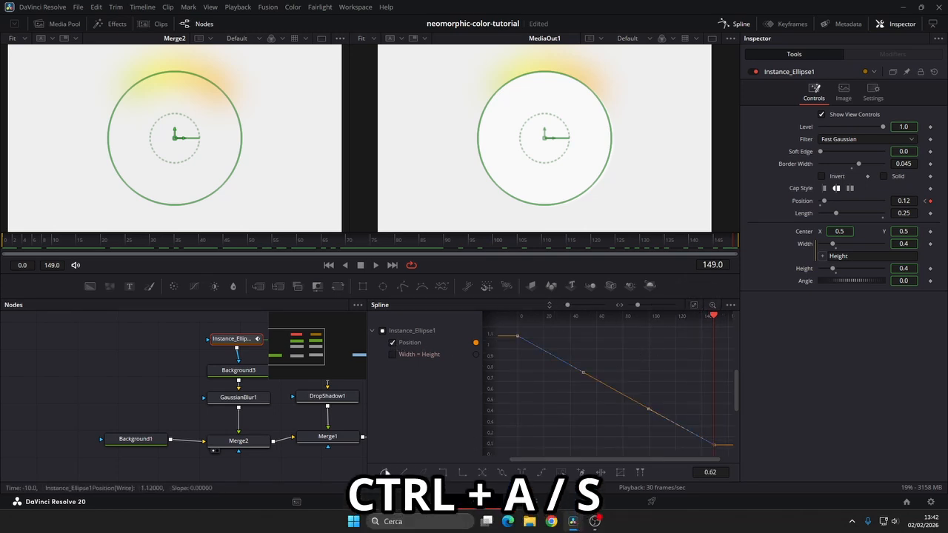
key(s)
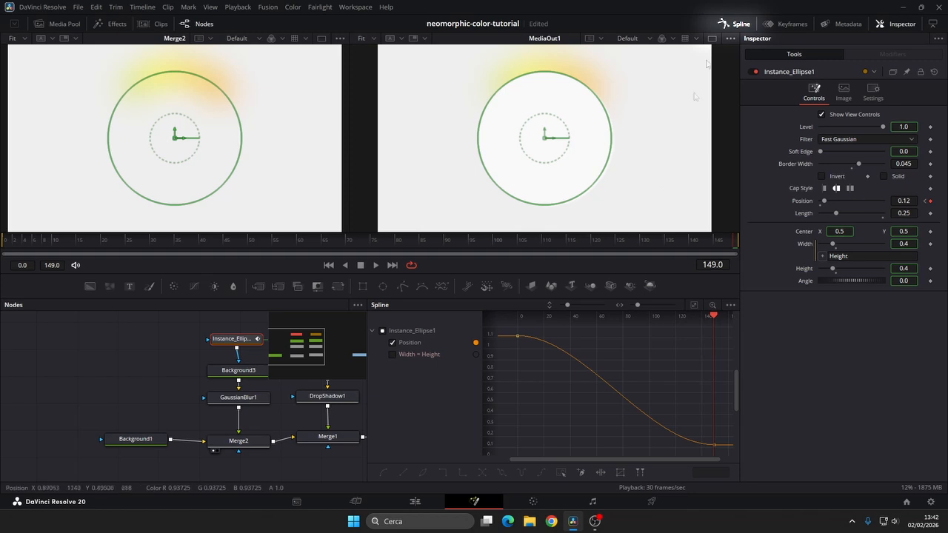
click(730, 25)
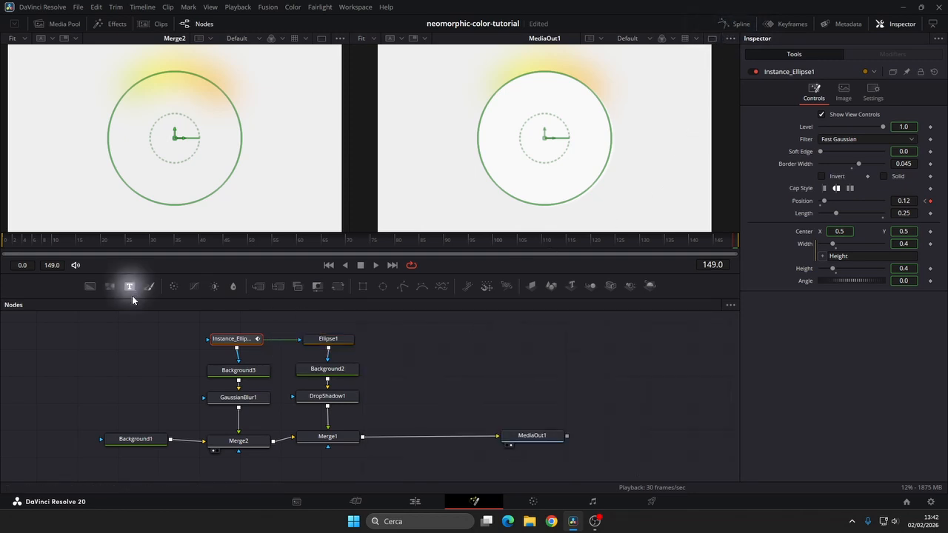
Step: Merge a new Text node into the flow between Merge1 and MediaOut1 and set its text colour to black
drag(129, 286, 422, 437)
click(454, 367)
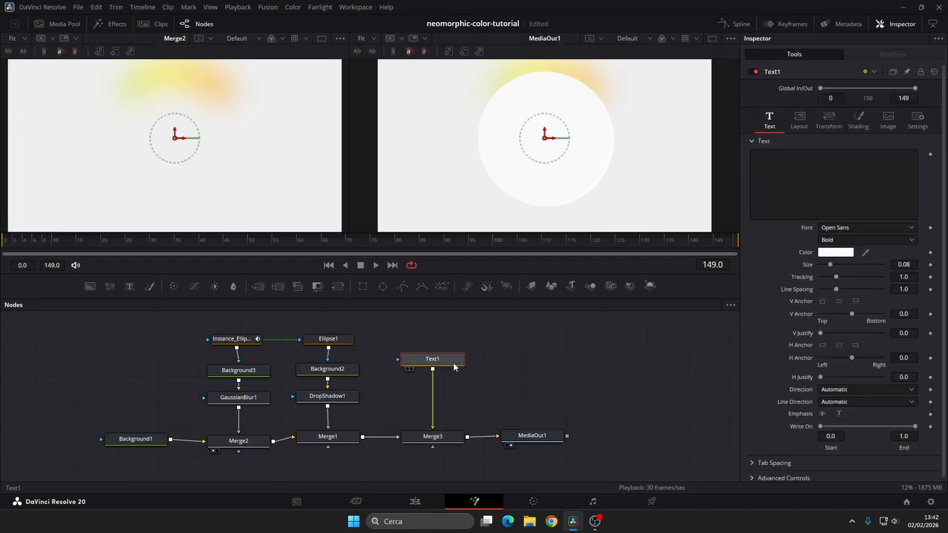
click(836, 252)
click(272, 181)
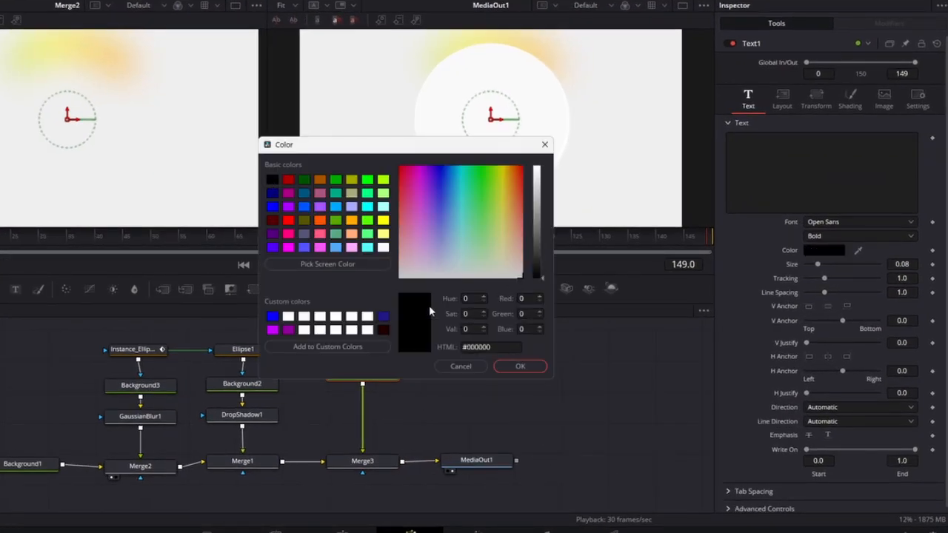
click(520, 365)
Step: Create a custom Number control named Counter for Text1 and assign it to the Text page
right_click(765, 49)
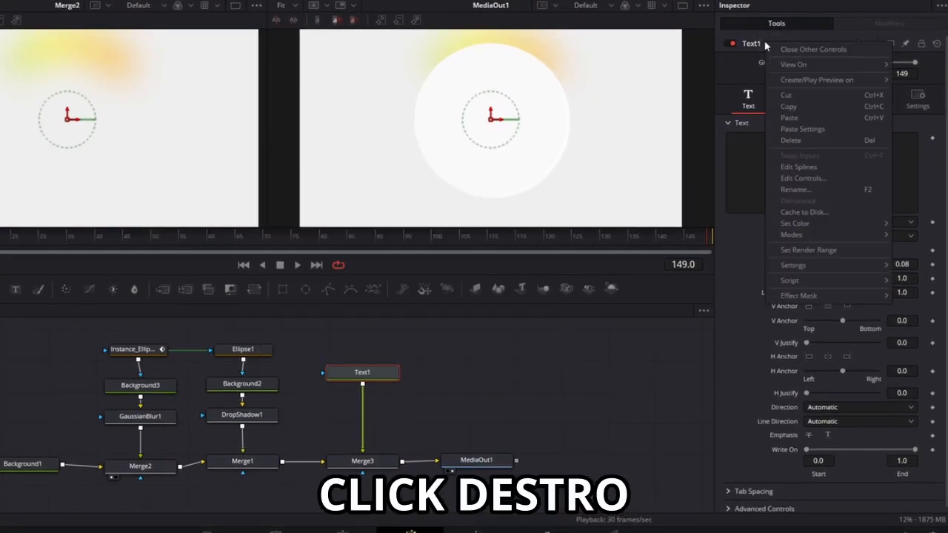
click(802, 178)
text(Co)
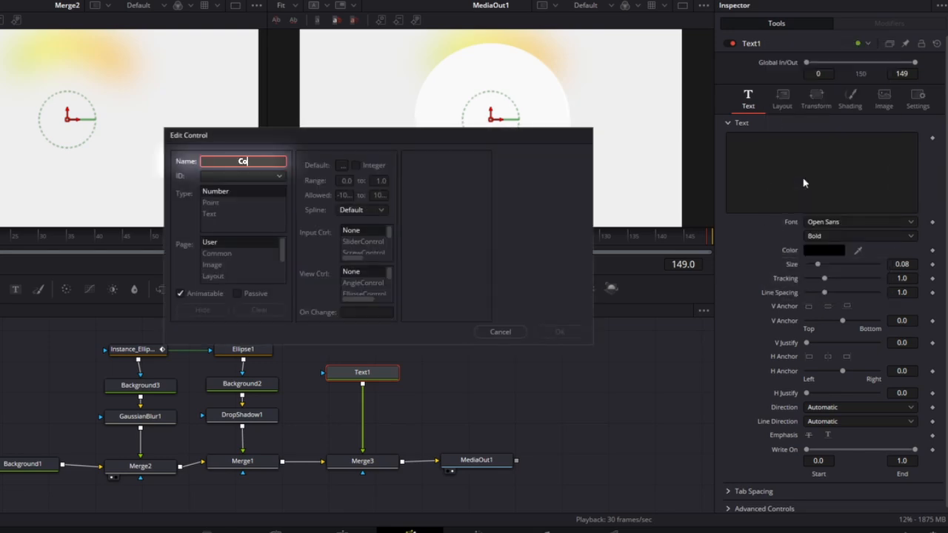
text(unter)
scroll(281, 287, down, 3)
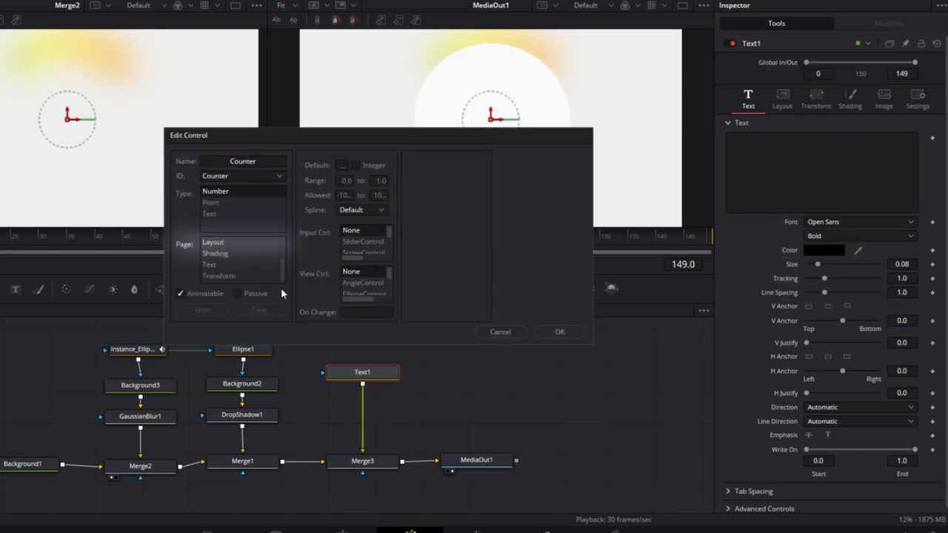
click(255, 264)
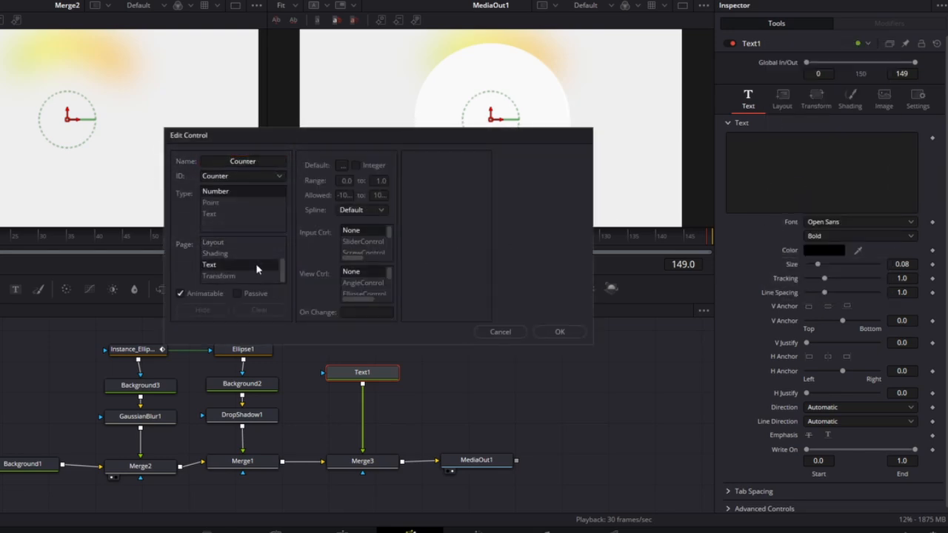
Step: Make the Counter control an integer with a range of 0 to 300 and SliderControl input, and confirm it
click(351, 180)
click(383, 182)
text(300)
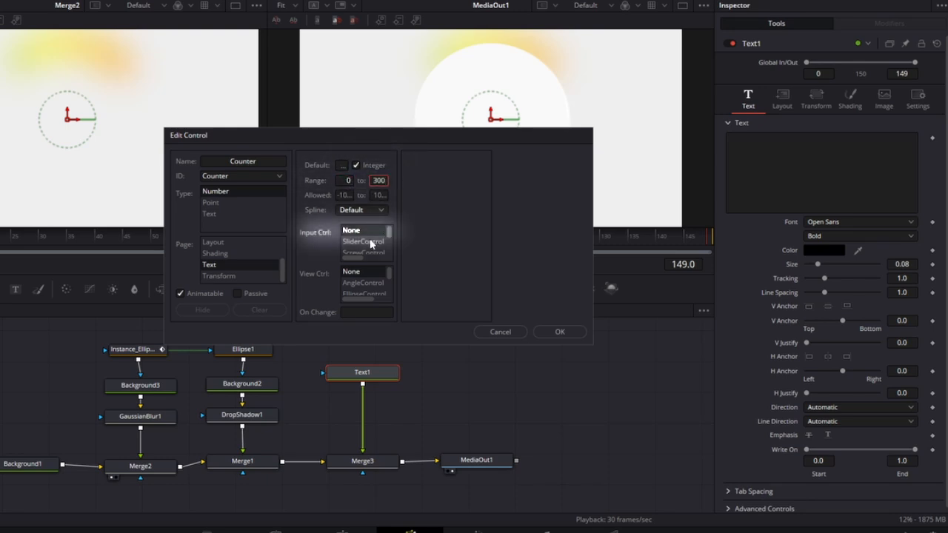
click(363, 242)
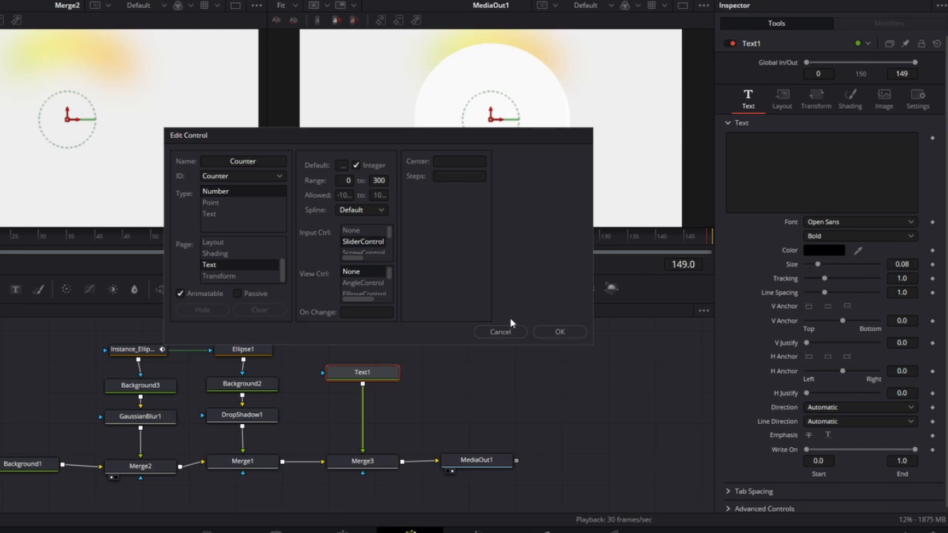
click(561, 335)
Step: Add an expression to Text1's text that outputs the Counter value with a comma thousands separator, an empty prefix and a "°" suffix
scroll(836, 353, down, 1)
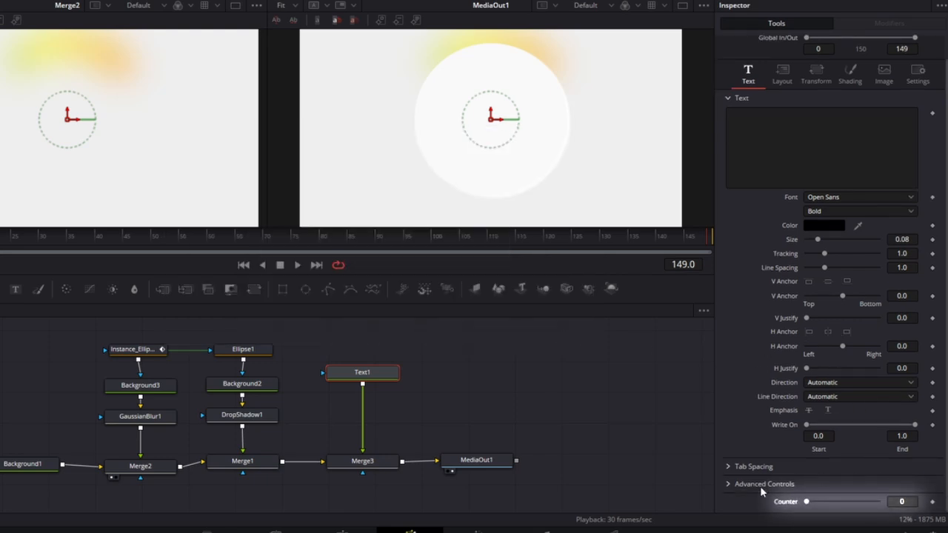
right_click(863, 131)
click(810, 365)
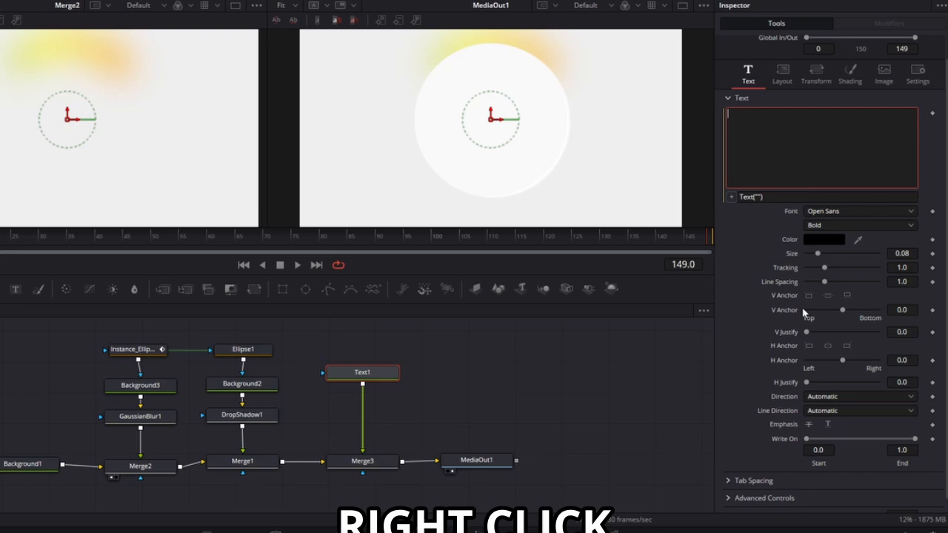
click(774, 197)
text(: -- setup thousandsSeperator = "," prefix = "" suffix = "°" -- setup end number = Counter delimited = (string.format('%d', number)):reverse():gsub("(%d%d%d)","%1" .. thousandsSeperator):gsub(",(%-?)$","%1"):reverse() return(prefix .. delimited .. suffix))
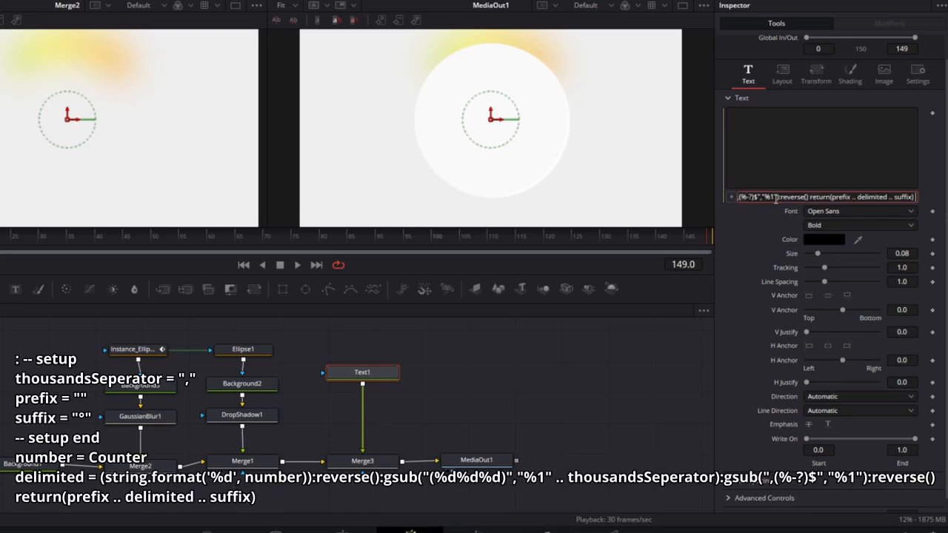
key(Tab)
Step: Return to frame 0 and set Text1's font to LEMON MILK Regular
drag(648, 247, 407, 247)
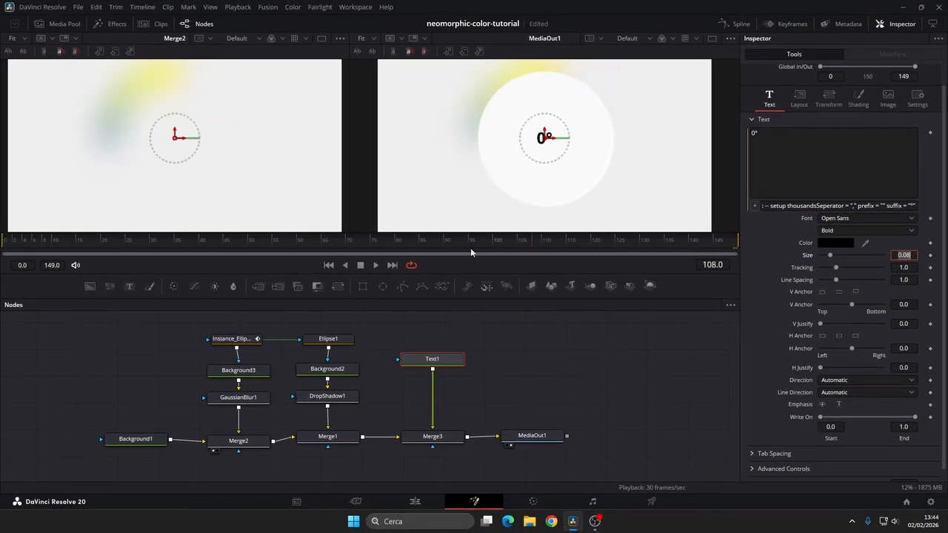
drag(471, 249, 3, 267)
click(848, 218)
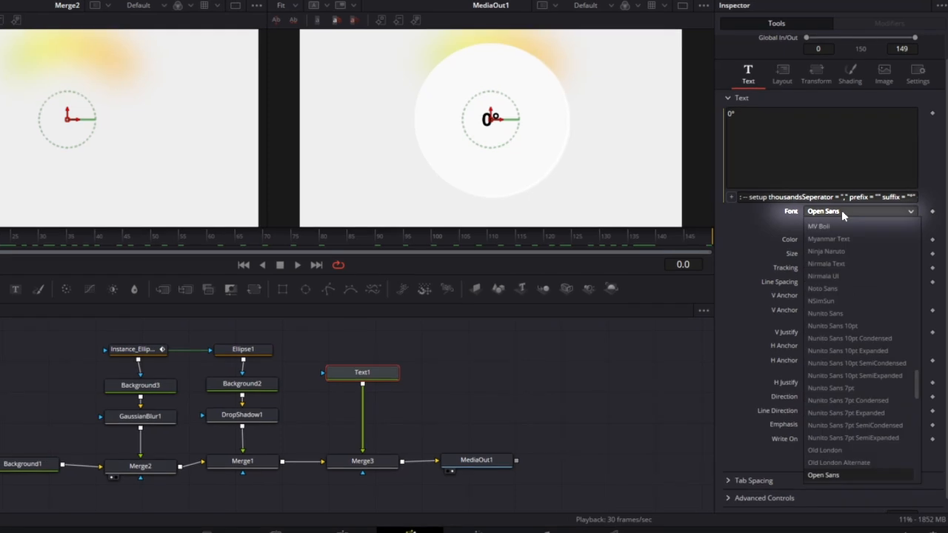
scroll(837, 259, up, 8)
click(825, 262)
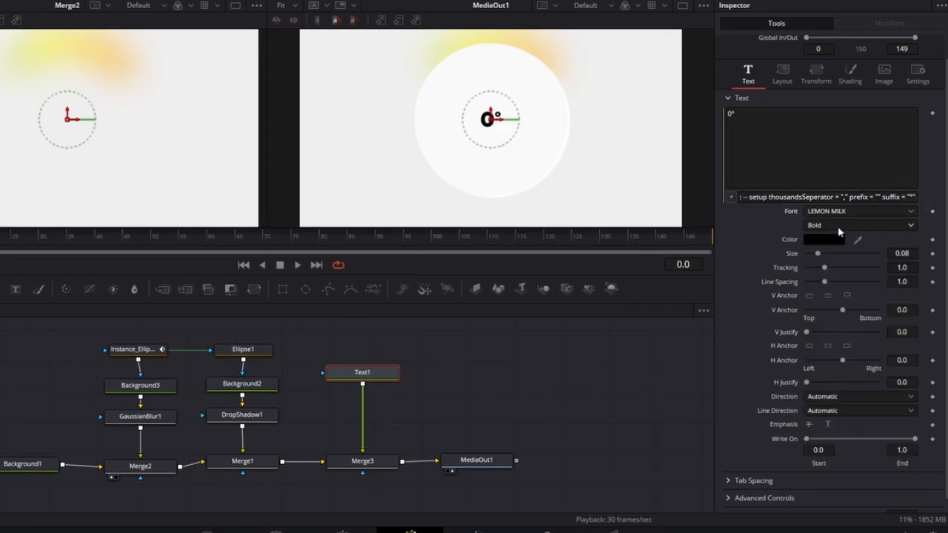
click(859, 225)
click(859, 225)
Step: Offset Text1's characters slightly to the right along X so the digit sits centred in the circle
click(818, 74)
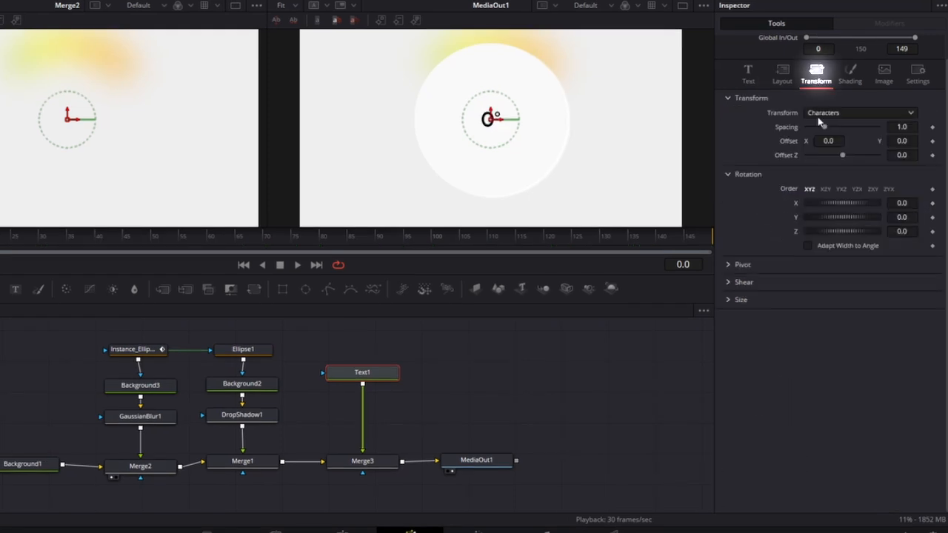
click(830, 141)
text(0.)
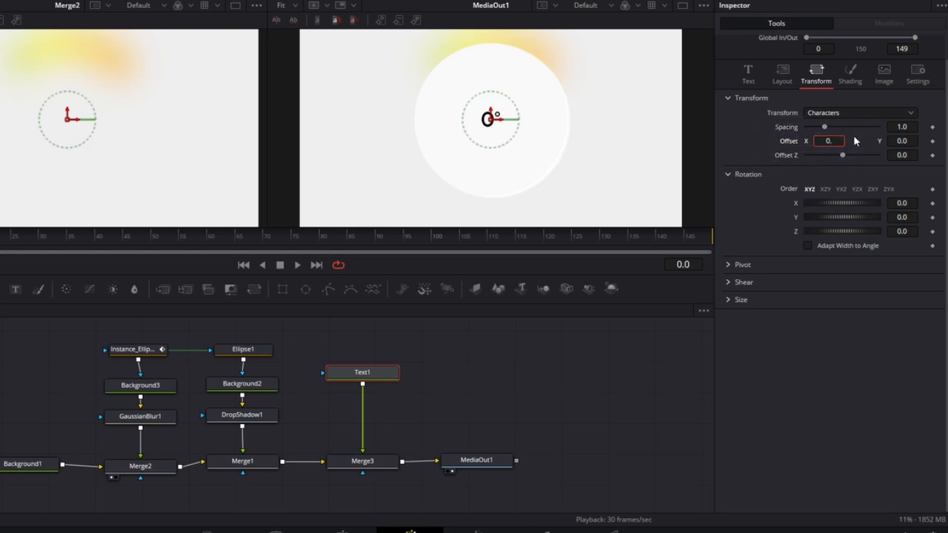
key(Tab)
Step: Keyframe Text1's Counter at 0 on frame 0 and at 300 on frame 149
click(748, 74)
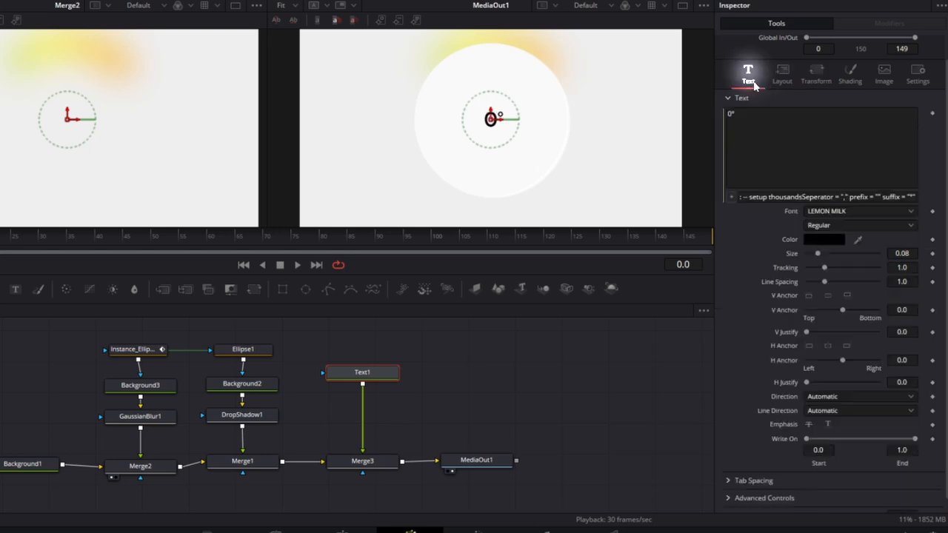
scroll(919, 482, down, 1)
click(933, 501)
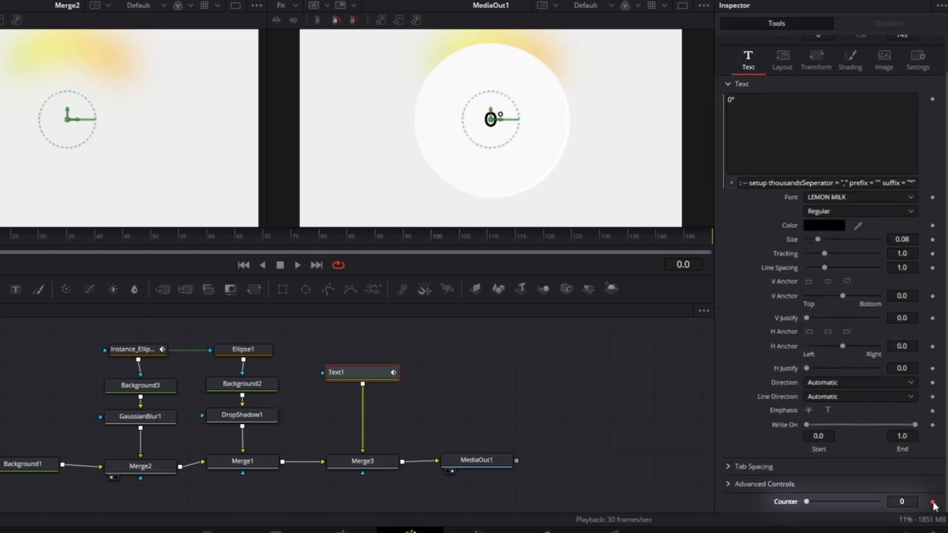
drag(379, 252, 711, 251)
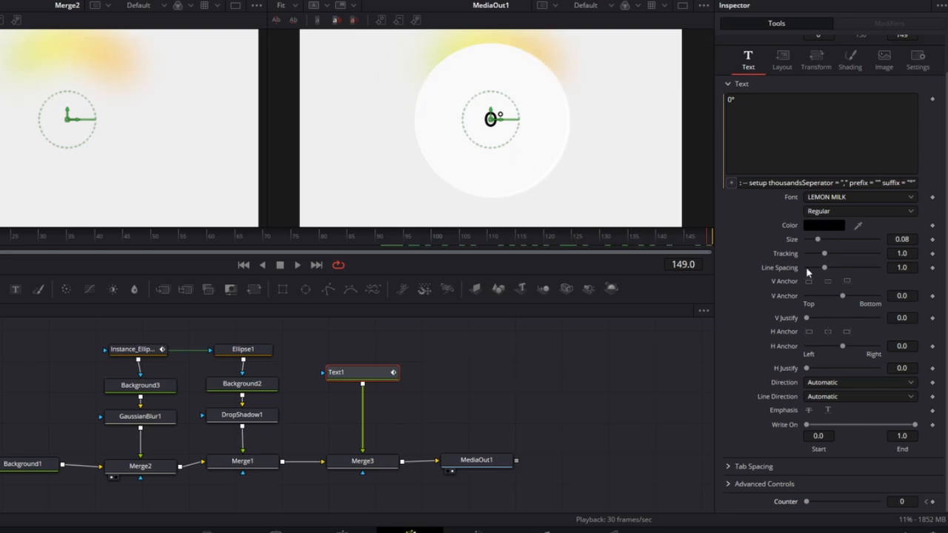
drag(806, 503, 882, 503)
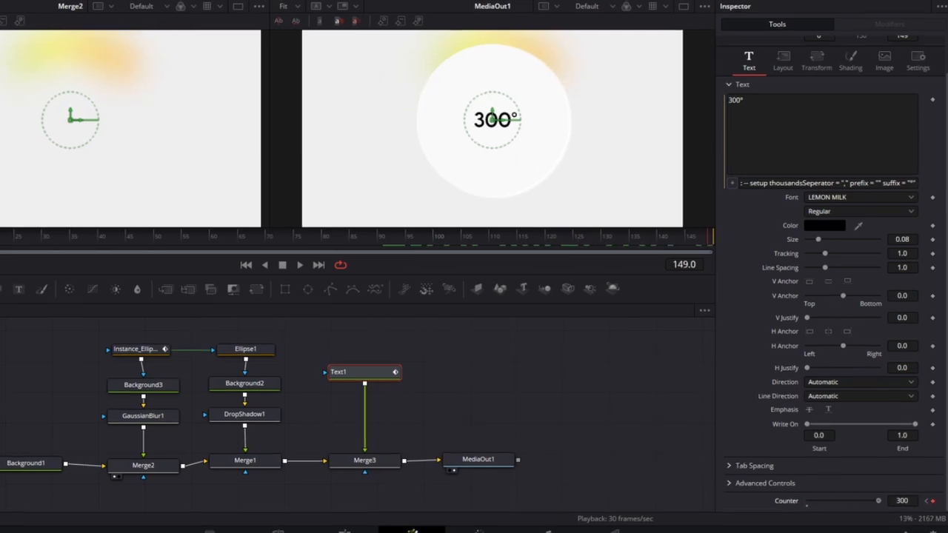
Step: Smooth all keyframes of Text1's Counter curve in the Spline editor, then close the editor
click(731, 25)
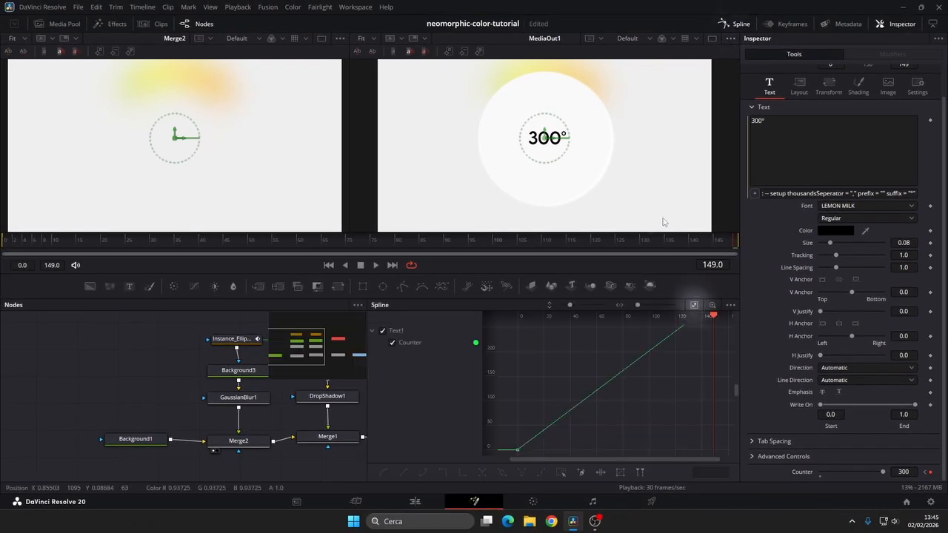
click(693, 305)
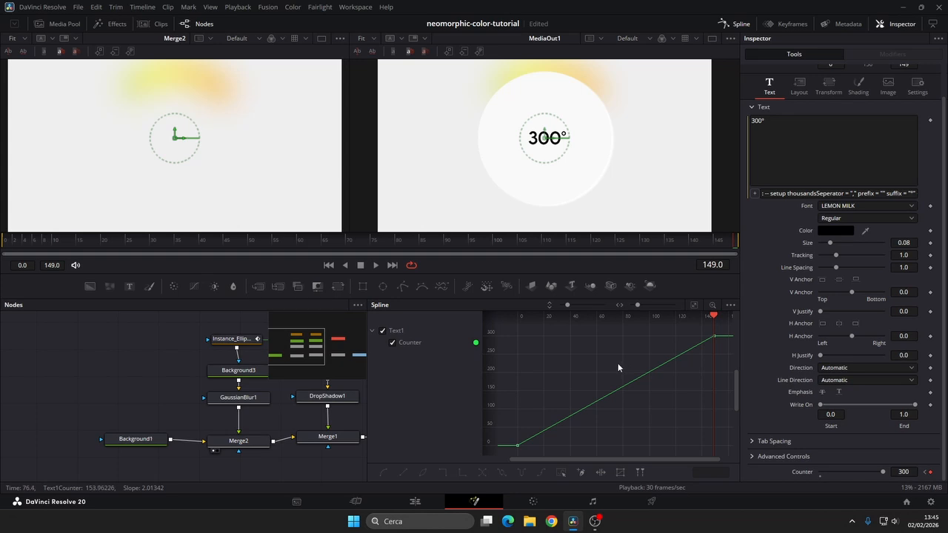
key(ctrl+a)
key(s)
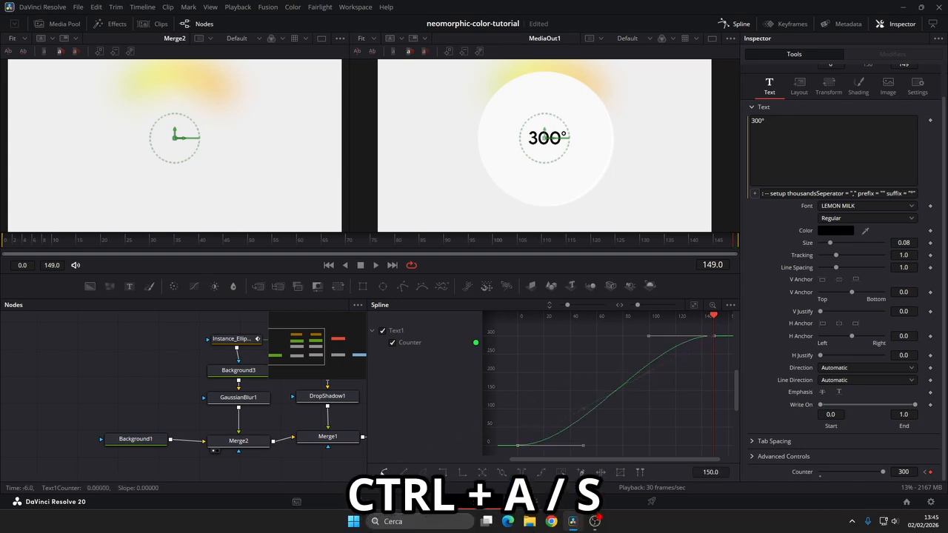
click(554, 385)
click(737, 23)
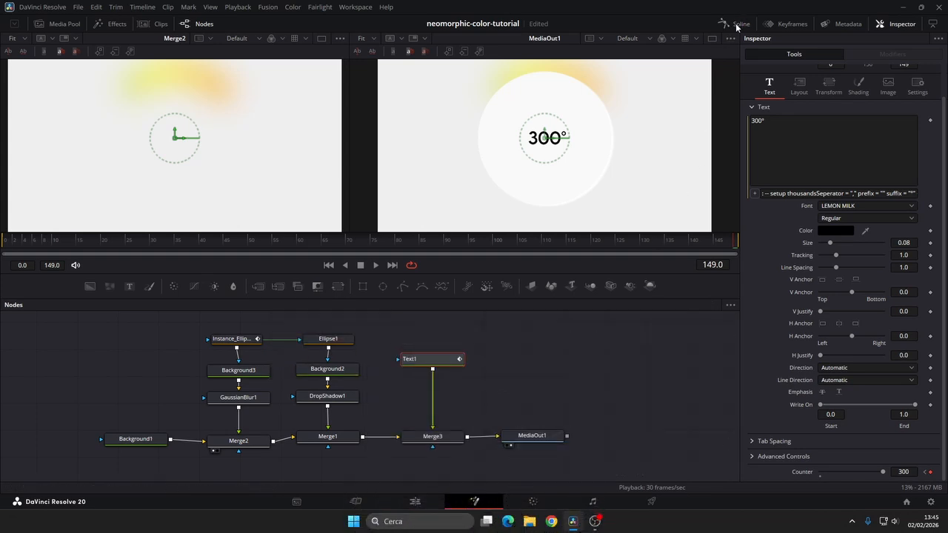
Step: Make room before MediaOut1 and merge a second Text node into the flow after Merge3
drag(535, 434, 632, 432)
click(593, 395)
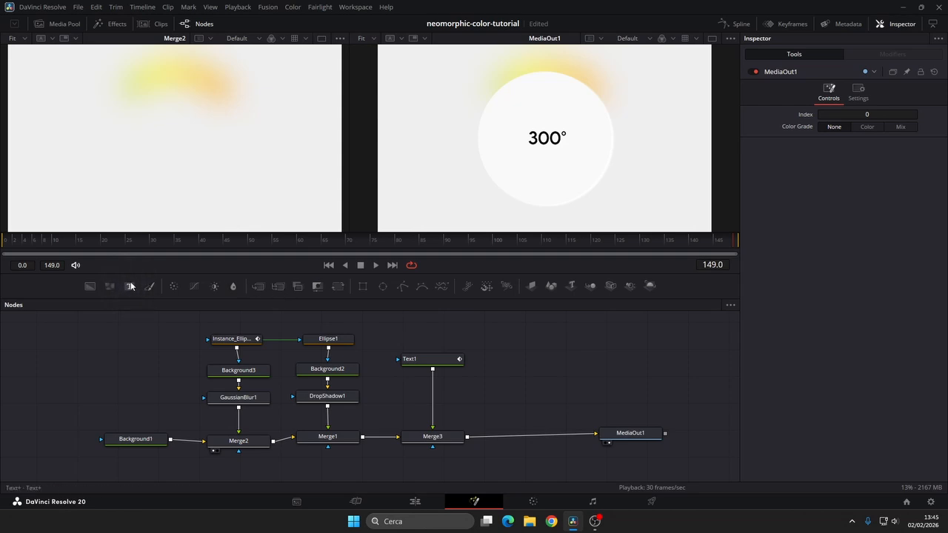
drag(130, 286, 466, 439)
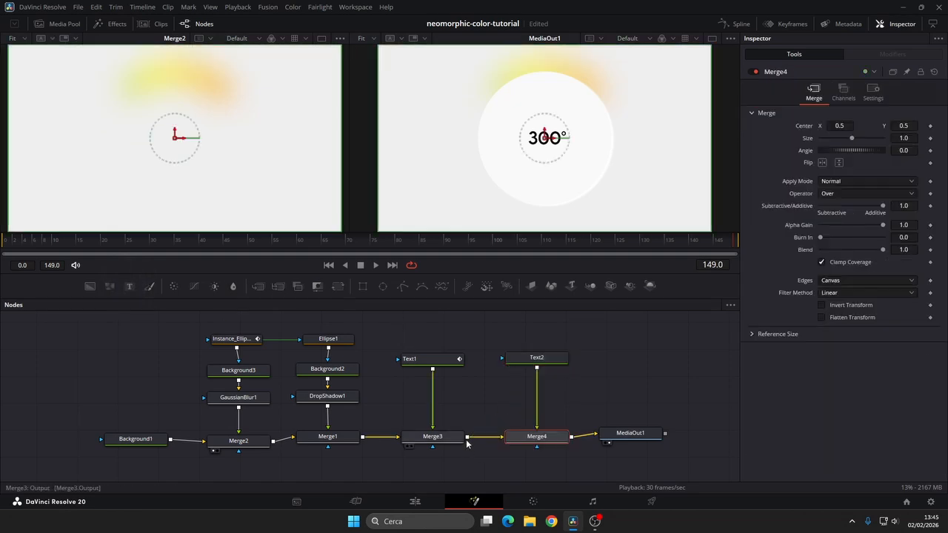
click(650, 439)
Step: Enter "Direction" as Text2's text and set its font to Montserrat Light
click(544, 360)
click(776, 186)
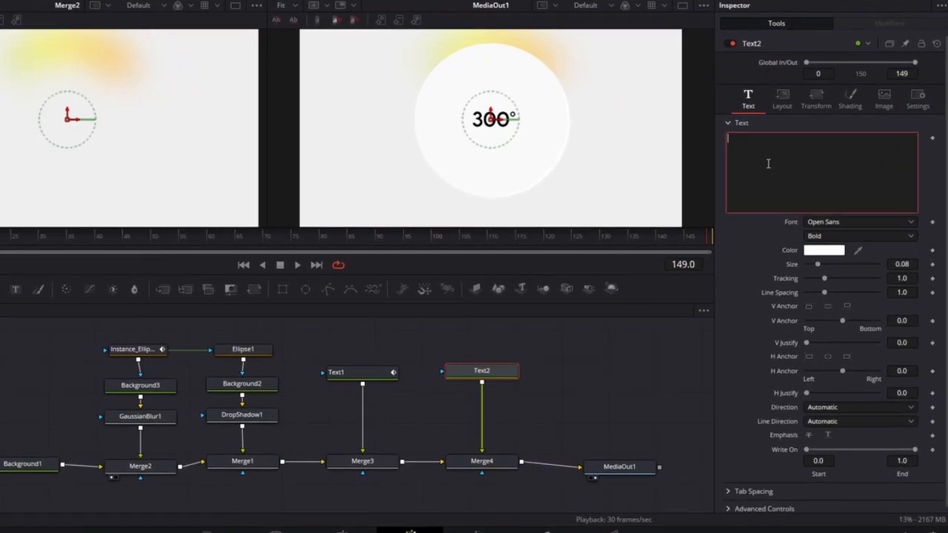
text(Direction)
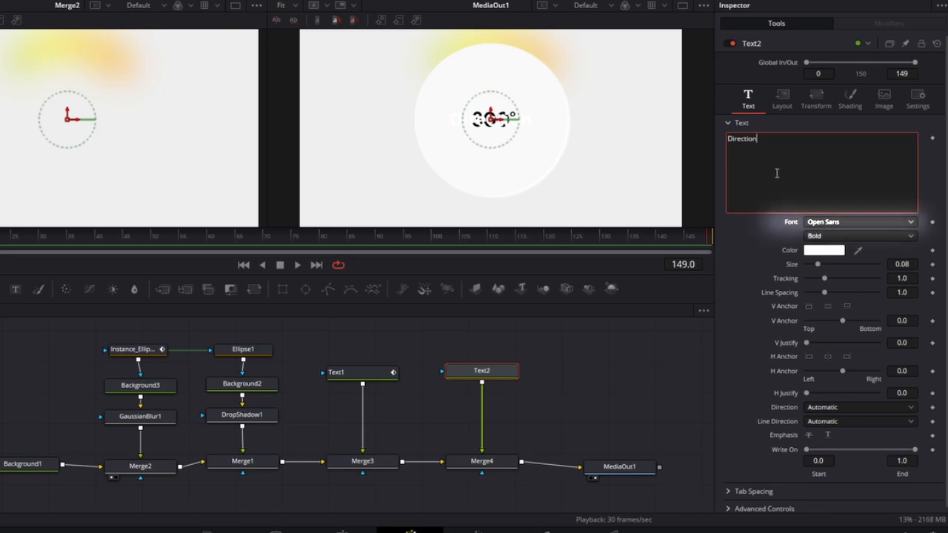
click(828, 223)
scroll(836, 307, up, 5)
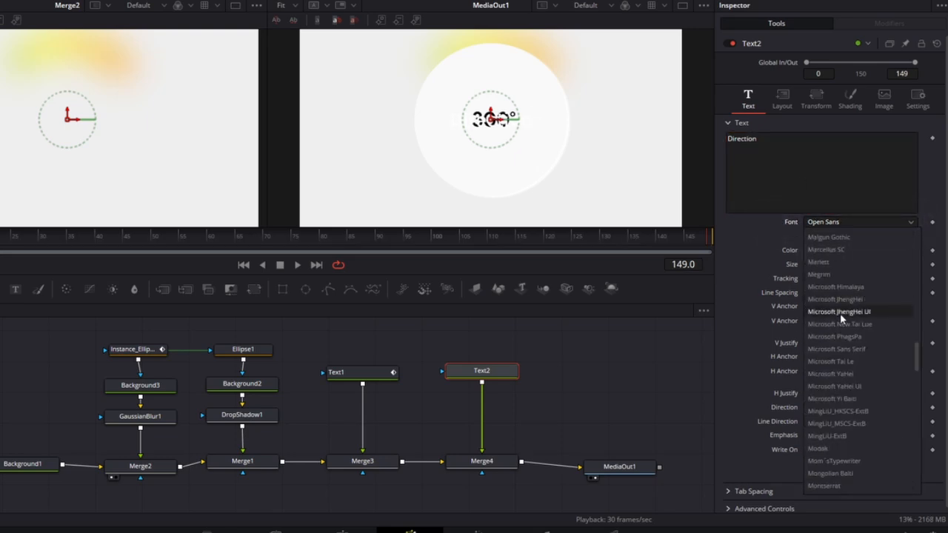
click(825, 486)
click(840, 236)
click(830, 275)
Step: Set Text2's colour to black and its size to 0.03
click(814, 250)
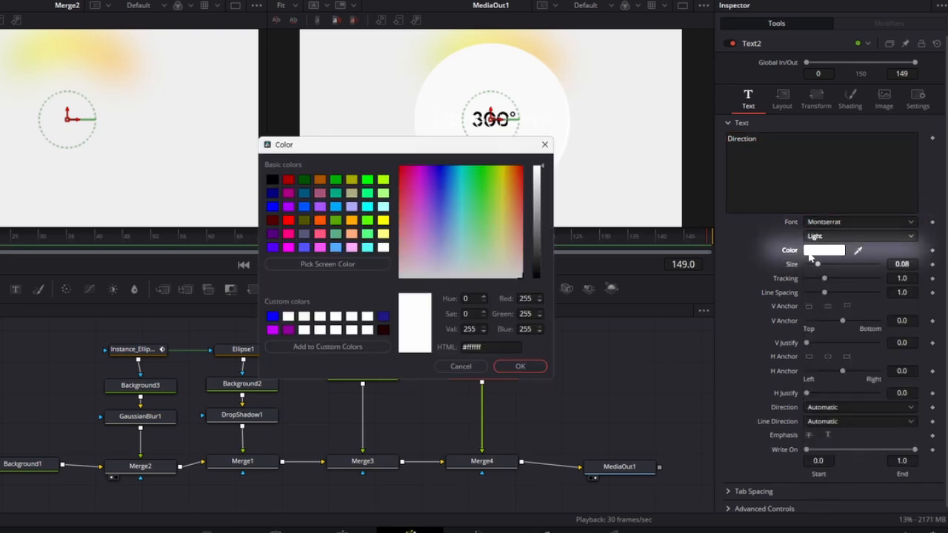
click(272, 179)
click(520, 365)
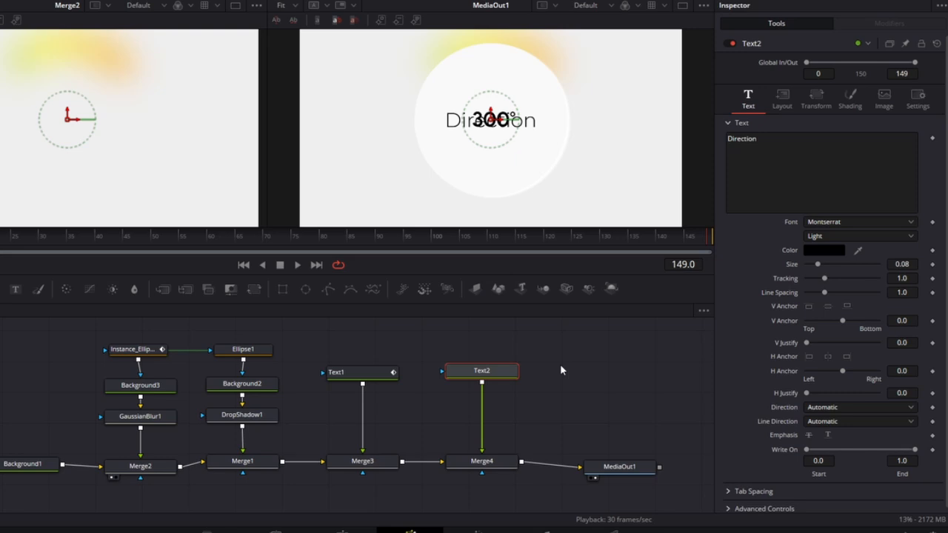
click(902, 264)
text(0.0)
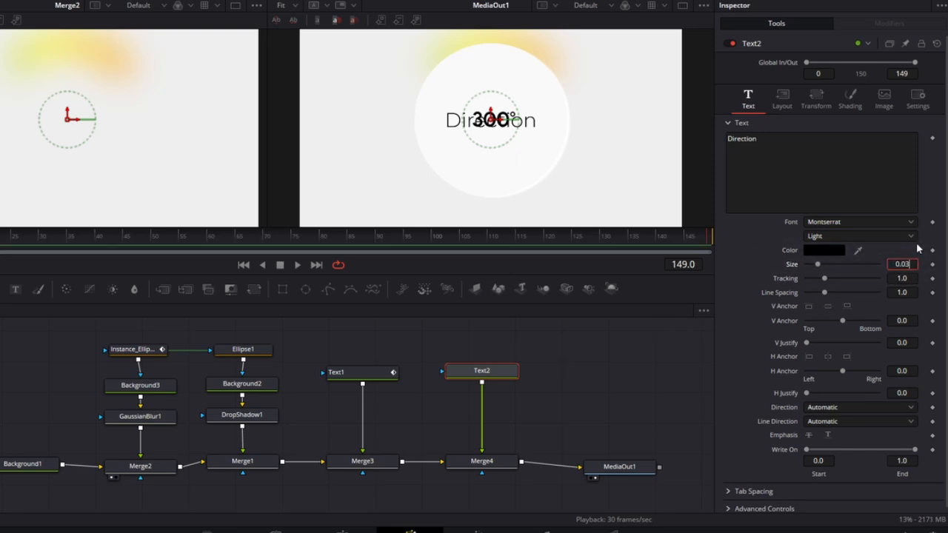
key(Return)
Step: Set Text2's layout centre Y to 0.43 to place the label below the counter
click(782, 98)
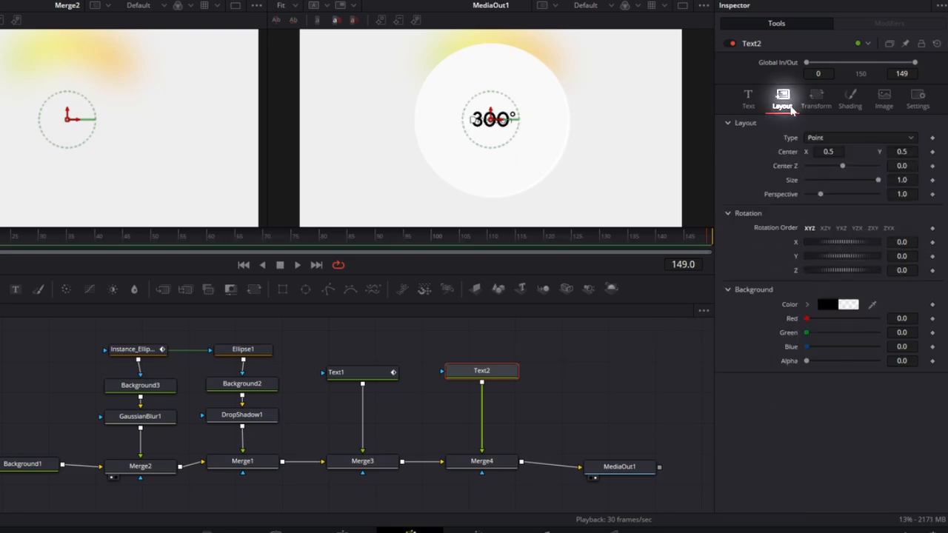
click(828, 151)
click(905, 152)
text(0)
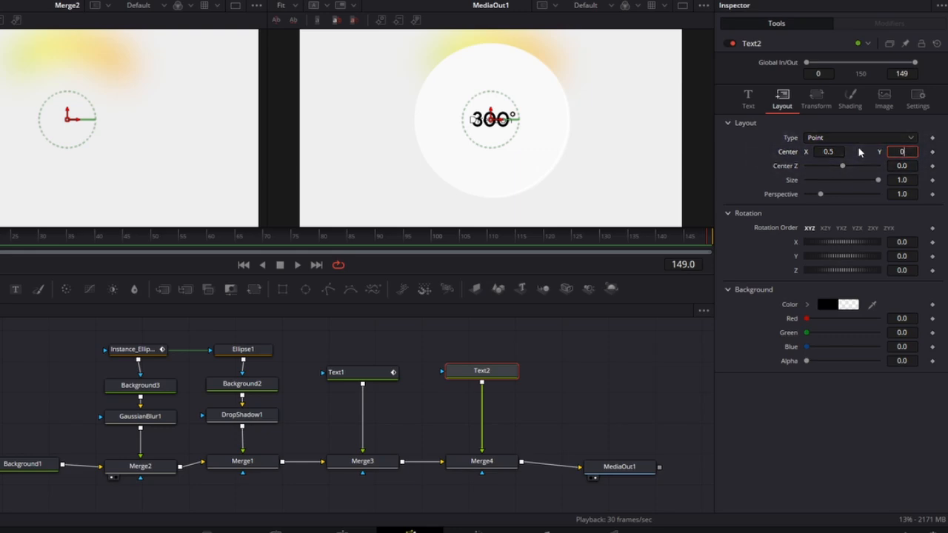
text(.43)
key(Return)
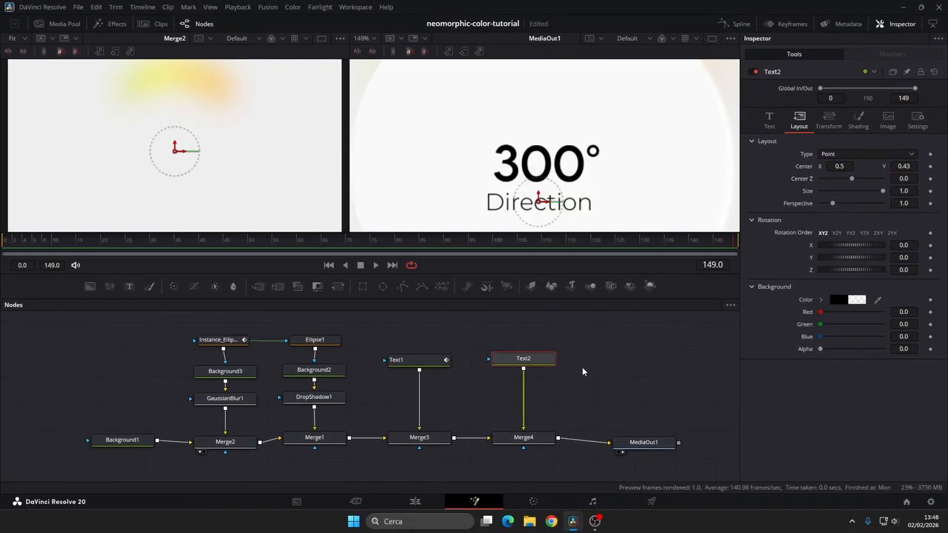
Step: Move MediaOut1 further along the flow and insert a Tracker node between Merge4 and MediaOut1
drag(597, 461, 465, 456)
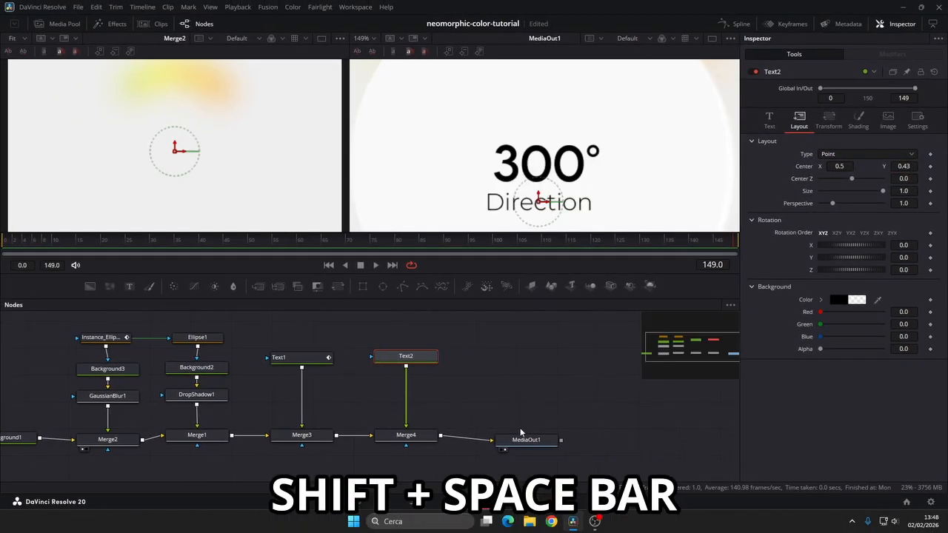
drag(521, 437, 604, 427)
click(400, 435)
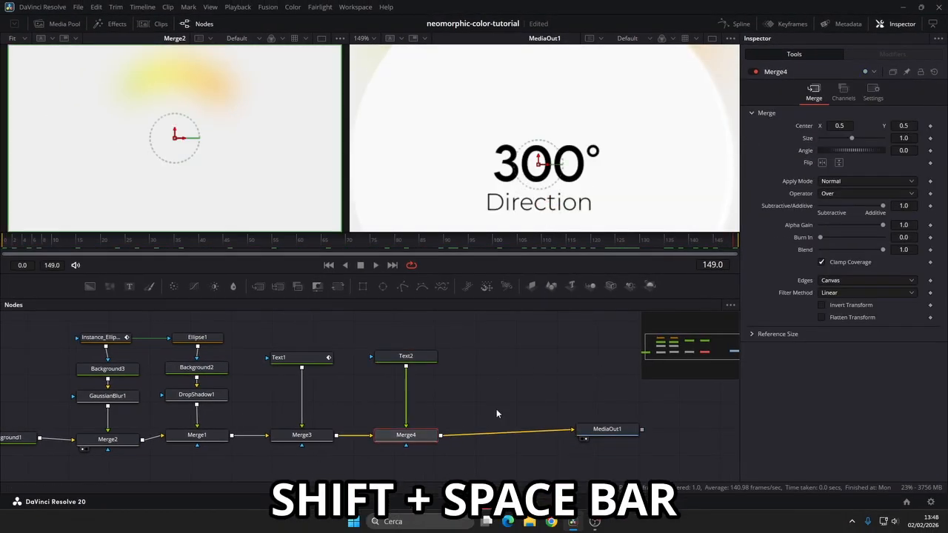
key(shift+space)
text(tra)
click(696, 446)
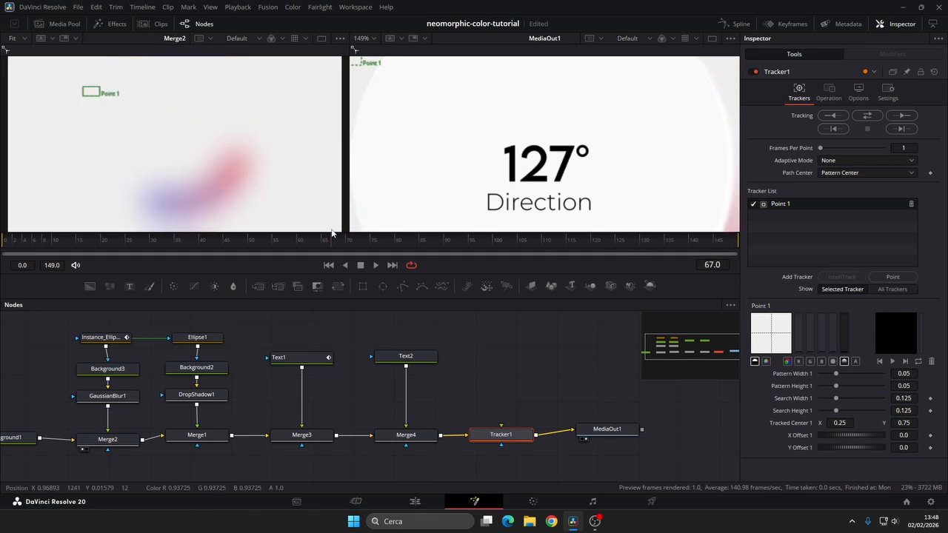
Step: At frame 0, centre tracker Point 1 on the degree symbol and shrink its pattern box to about 0.018 by 0.027 around it
scroll(394, 129, down, 5)
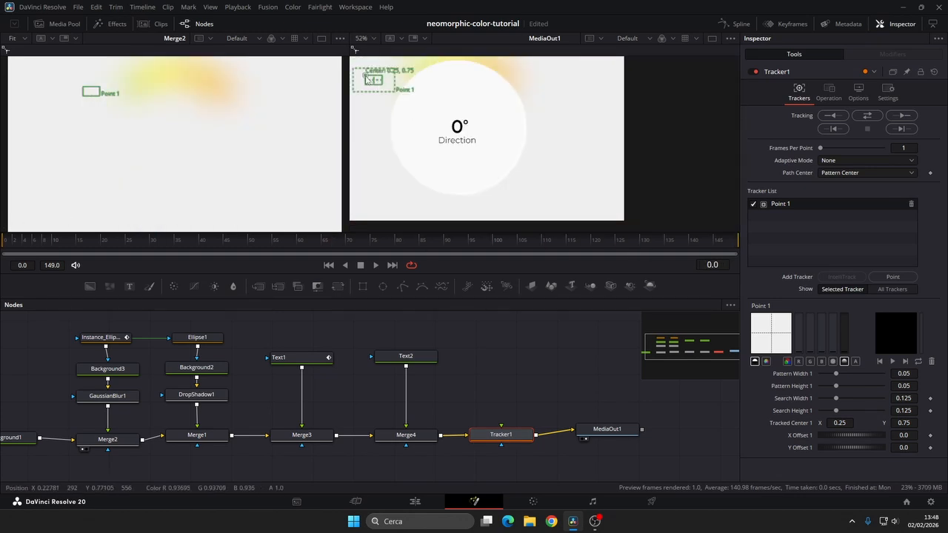
drag(368, 78, 475, 128)
scroll(464, 123, up, 8)
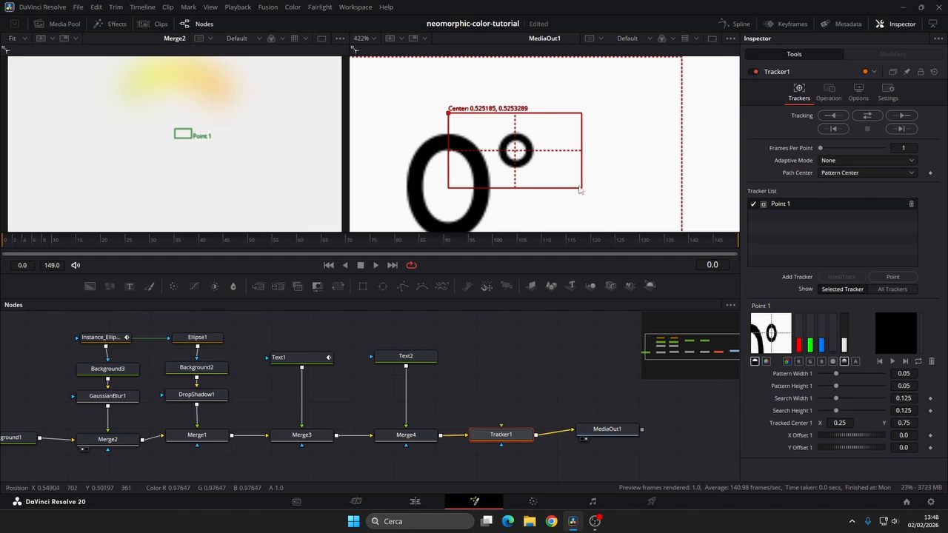
drag(580, 190, 539, 160)
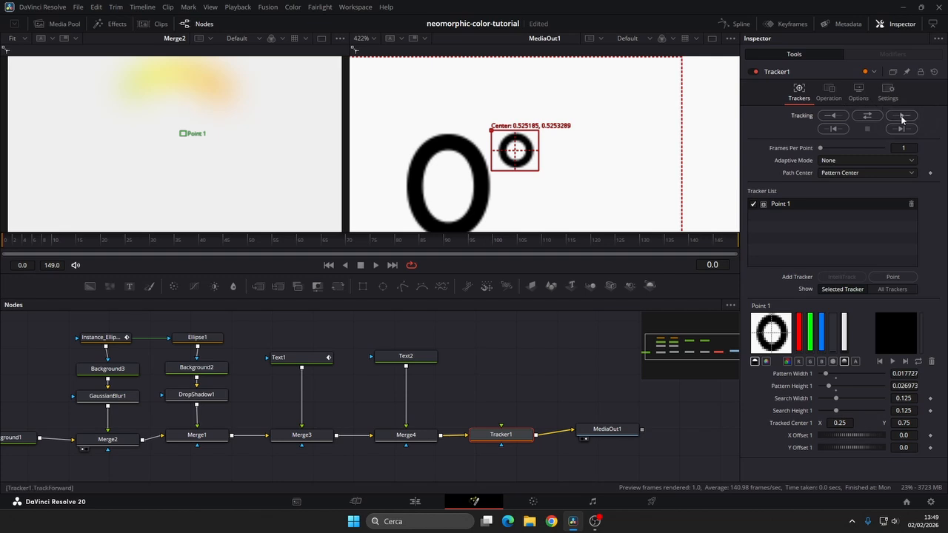
Step: Track Point 1 forward to the last frame and set Tracker1's operation to Match Move
click(902, 116)
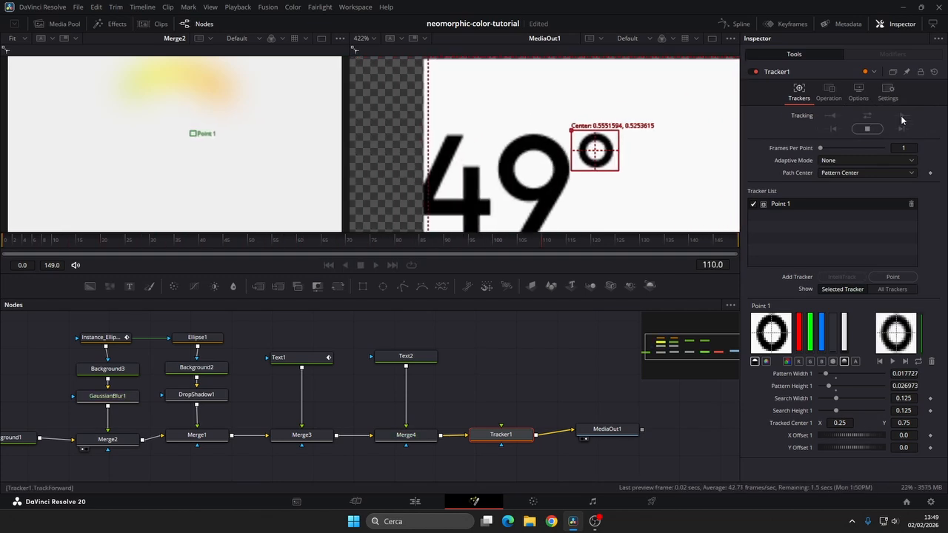
click(829, 92)
click(837, 115)
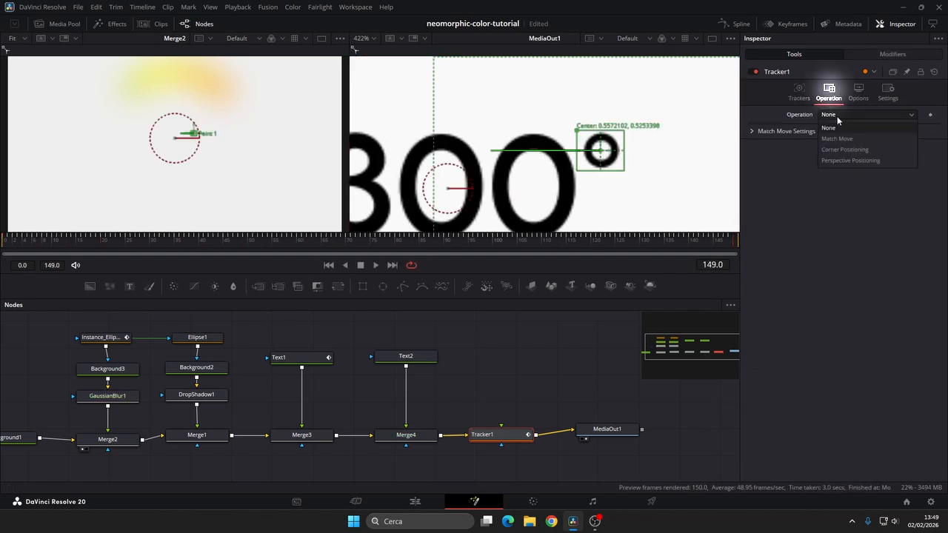
click(837, 139)
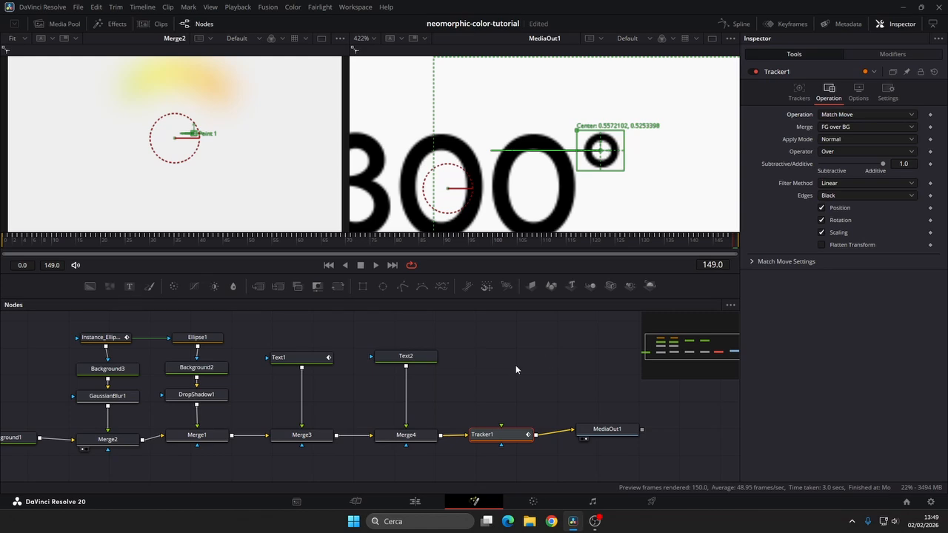
Step: Add a Text node above Tracker1, connect it to the tracker's foreground input and enter the text N
drag(459, 363, 510, 364)
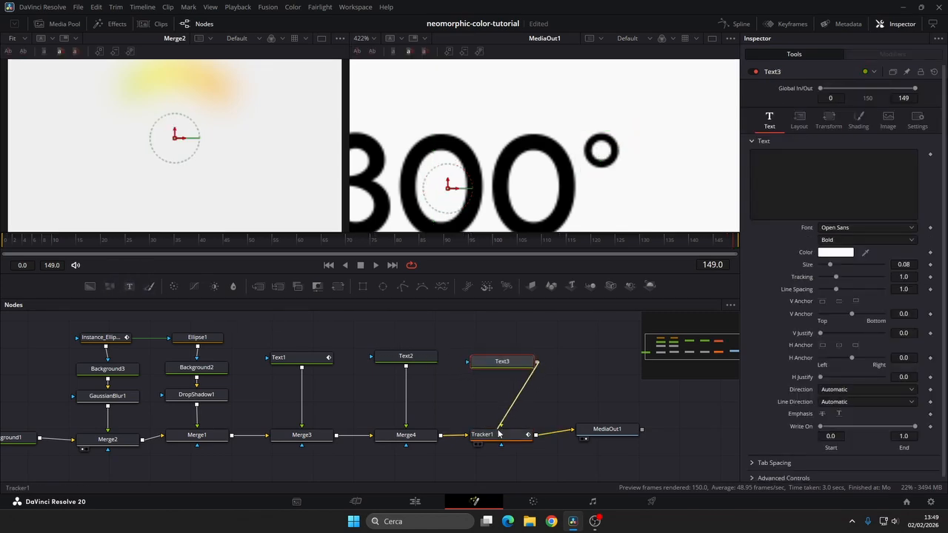
drag(498, 433, 501, 434)
click(806, 177)
text(N)
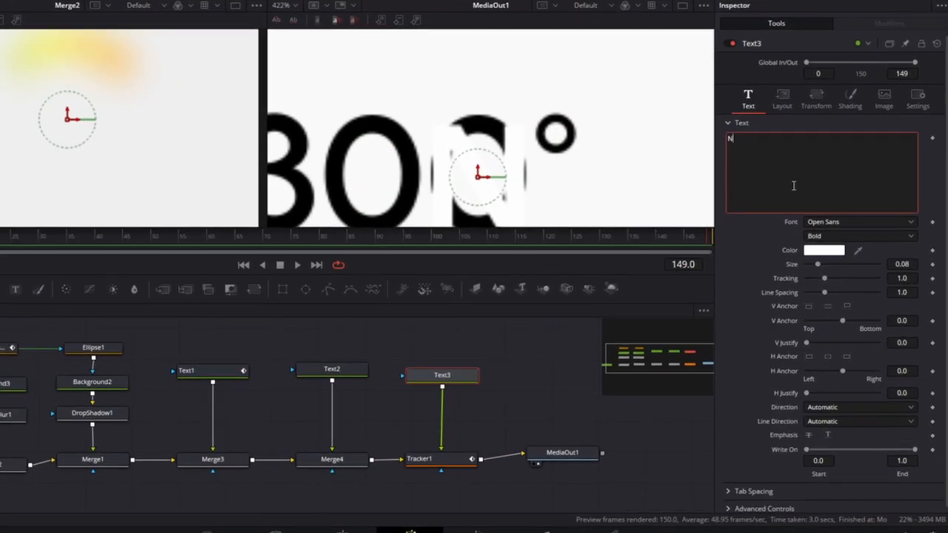
Step: Set Text3's font to LEMON MILK with the Light style
click(852, 222)
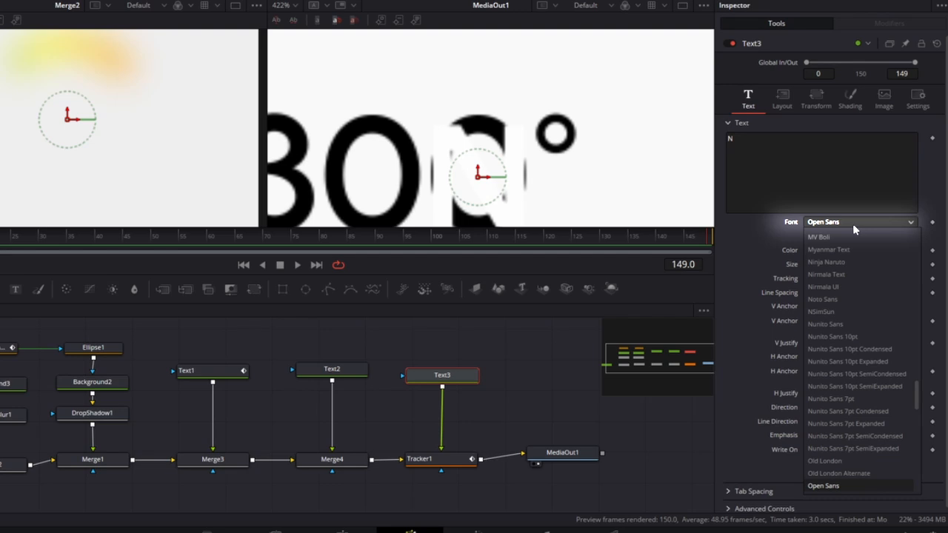
scroll(844, 277, up, 5)
click(827, 275)
click(859, 236)
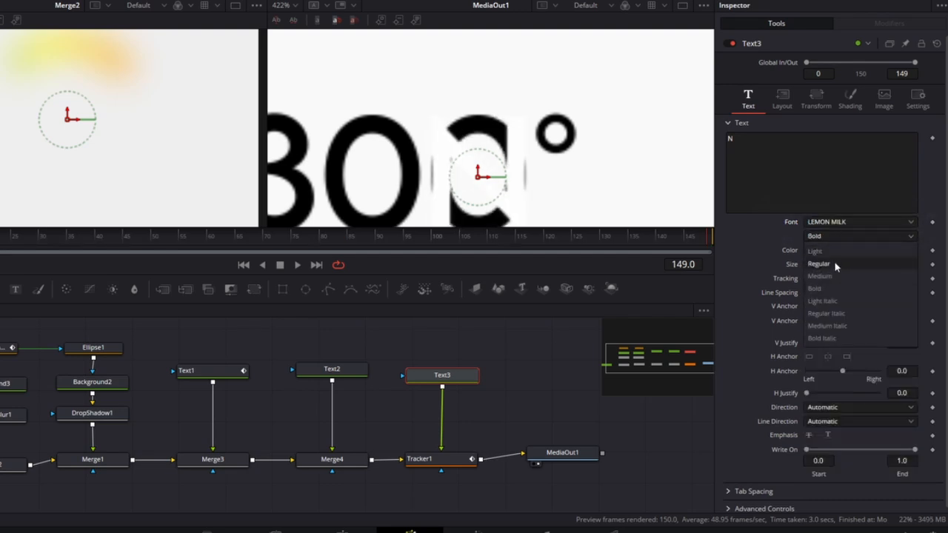
click(828, 249)
Step: Set Text3's colour to black and its size to 0.0434
click(823, 250)
click(273, 180)
click(520, 366)
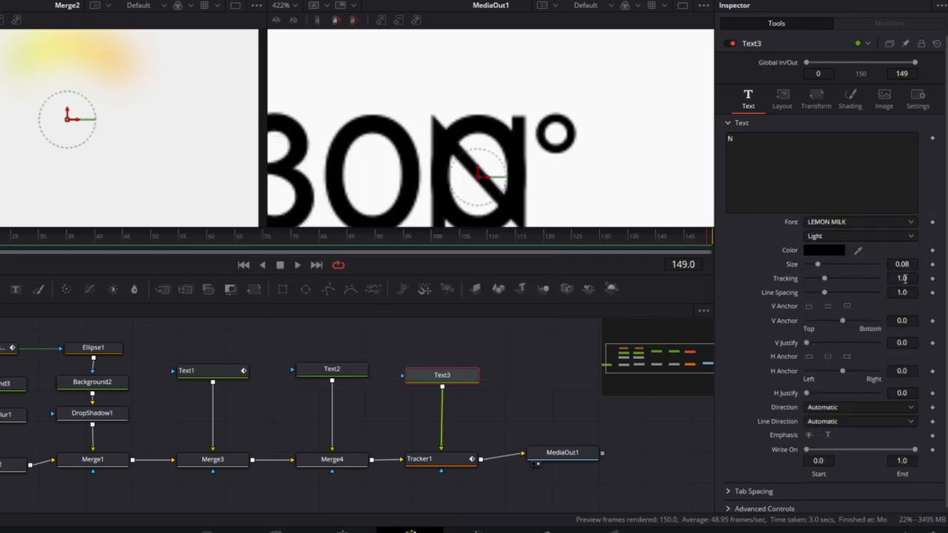
click(902, 264)
text(0.)
key(Return)
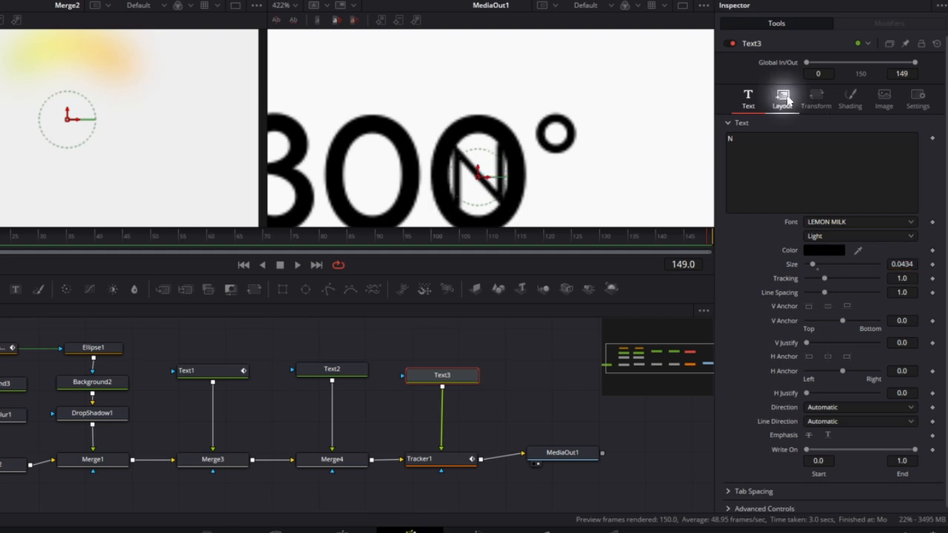
Step: Set Text3's layout centre to X 0.55 and Y 0.518, and check the letter against the counter at other frames
click(785, 103)
click(828, 152)
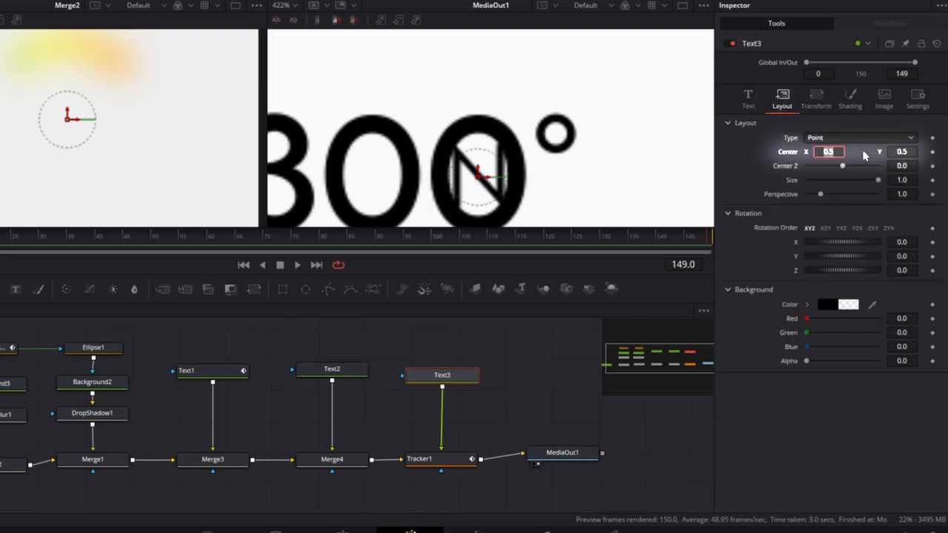
text(0.55)
key(Tab)
text(0)
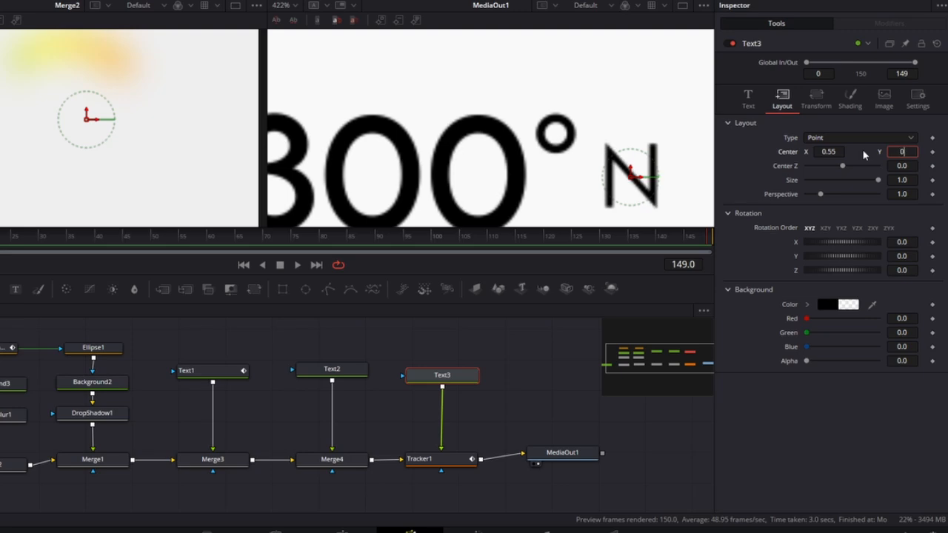
text(.518)
key(Tab)
scroll(584, 179, down, 5)
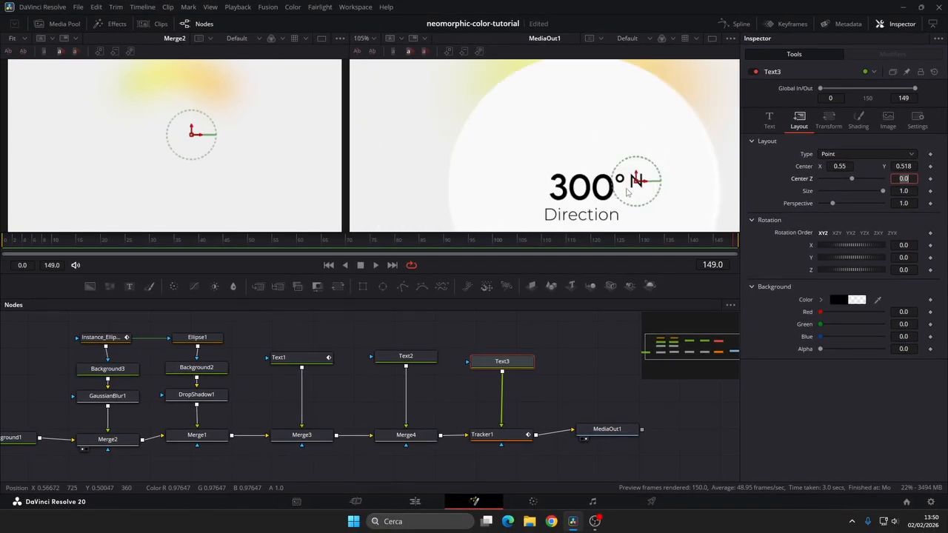
mouse_move(522, 242)
mouse_down()
mouse_move(102, 242)
mouse_move(522, 241)
mouse_up()
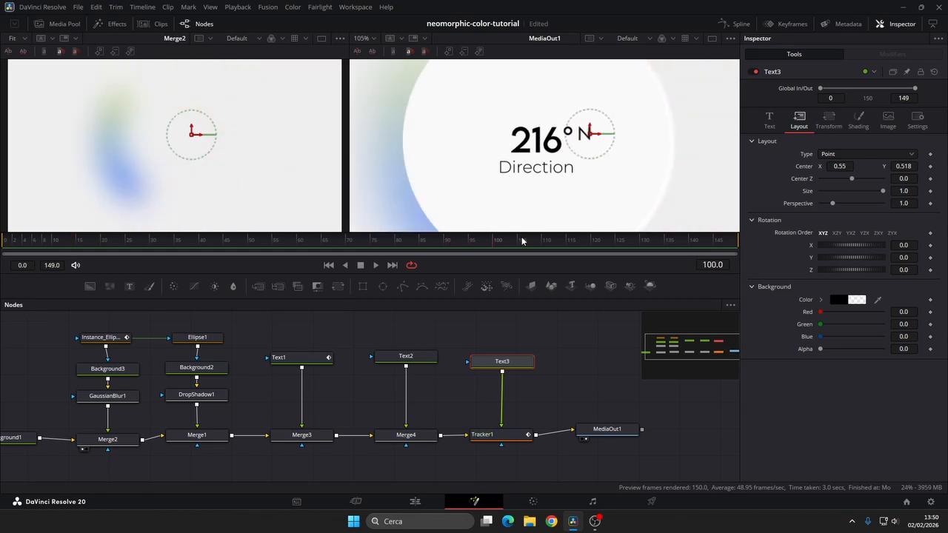
Step: Keyframe Text3's text as N at frame 26 and change it to E at frame 27
click(768, 122)
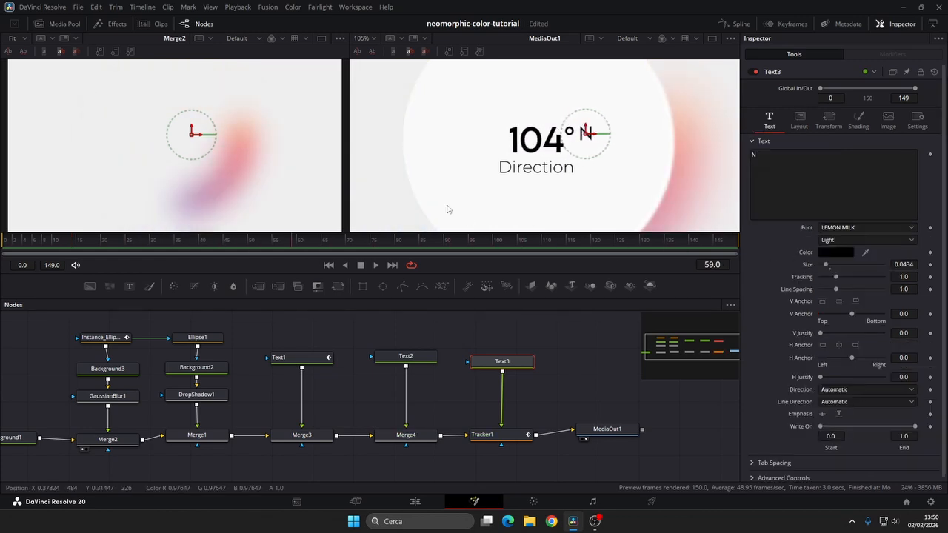
drag(283, 247, 132, 243)
click(930, 155)
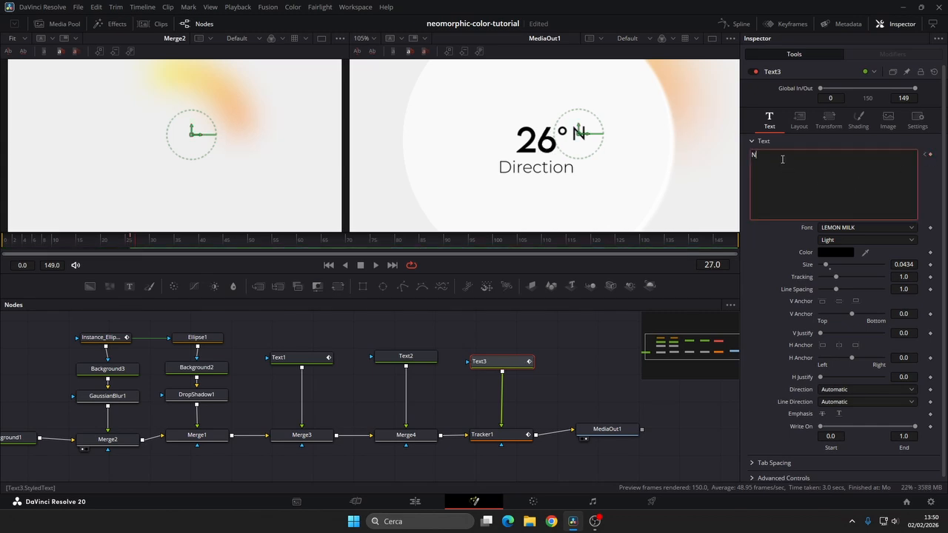
key(BackSpace)
Step: Keyframe Text3's text as E at frame 50, S at frames 51 and 75, and W at frame 76
drag(236, 248, 250, 244)
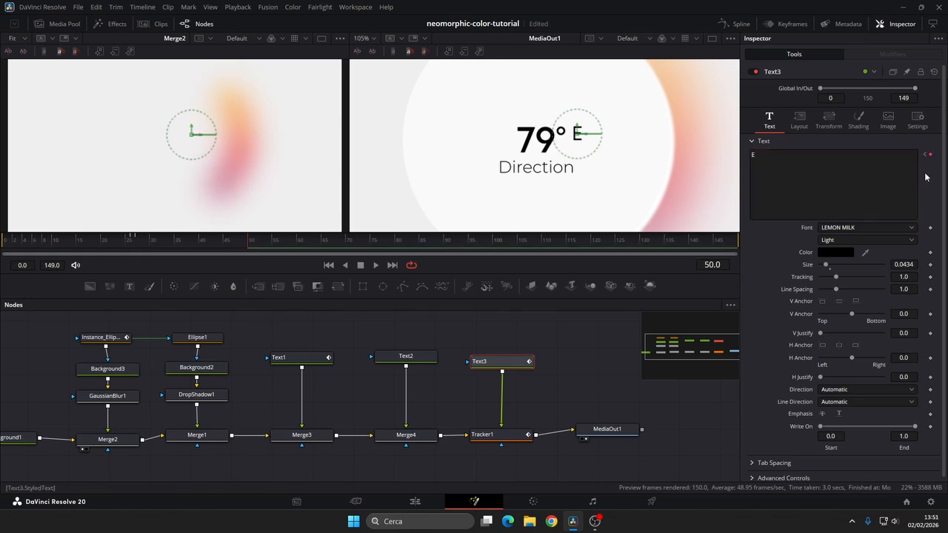
key(Right)
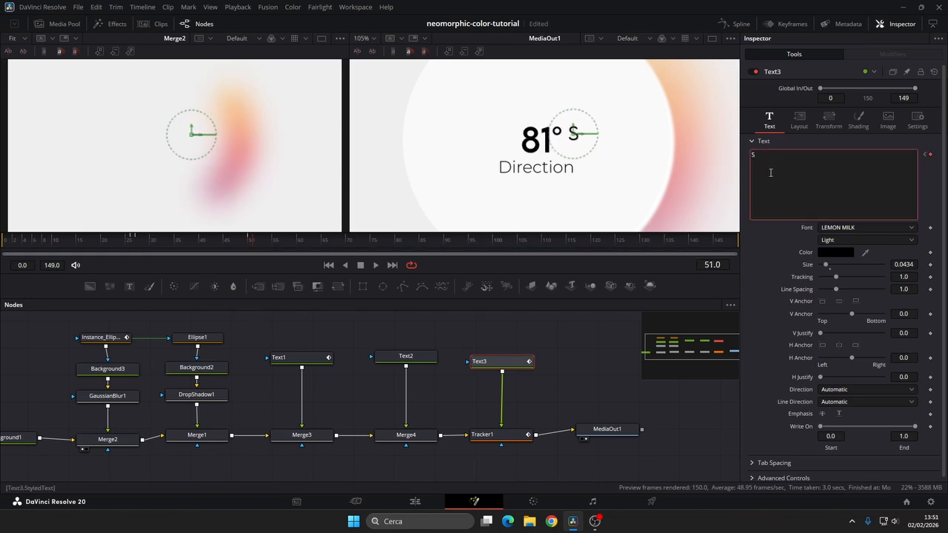
key(space)
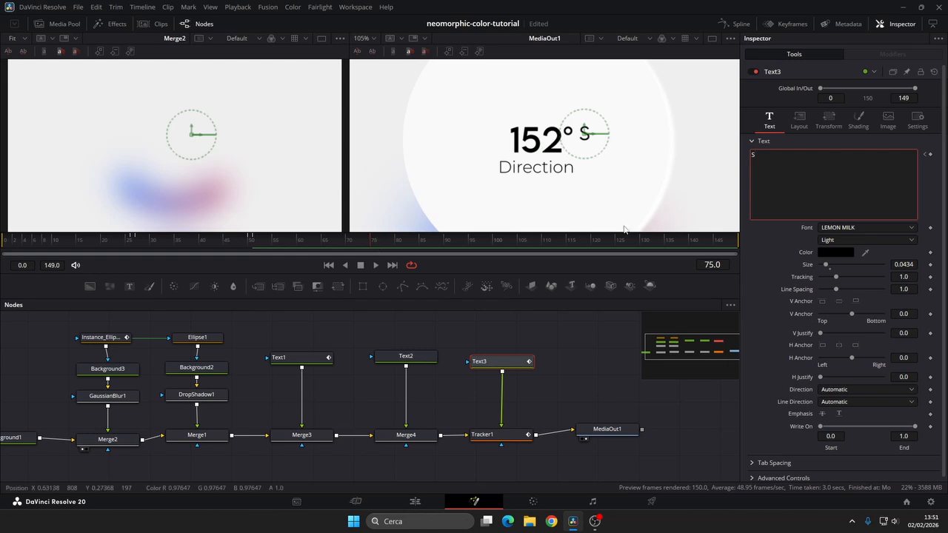
key(Right)
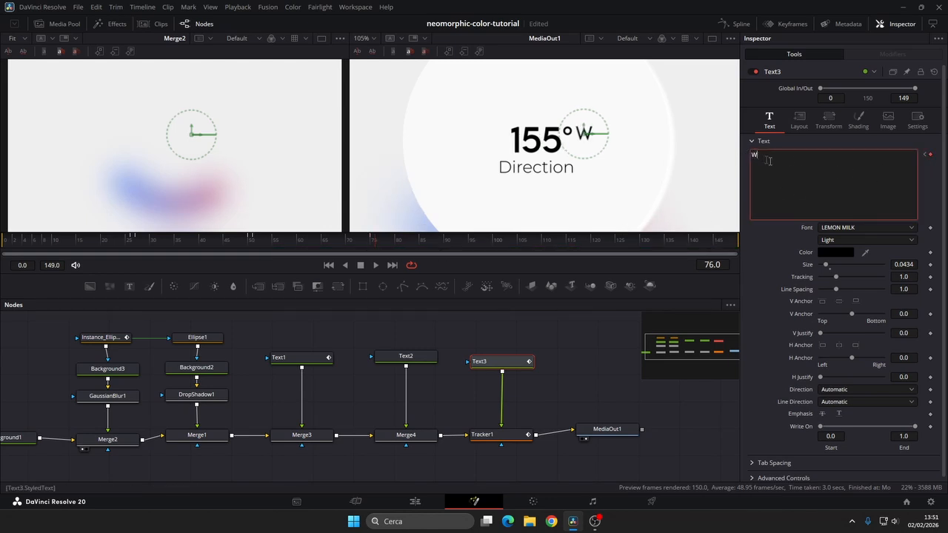
Step: Keyframe Text3's text as W at frame 105 and change it to N at frame 106
drag(507, 244, 520, 244)
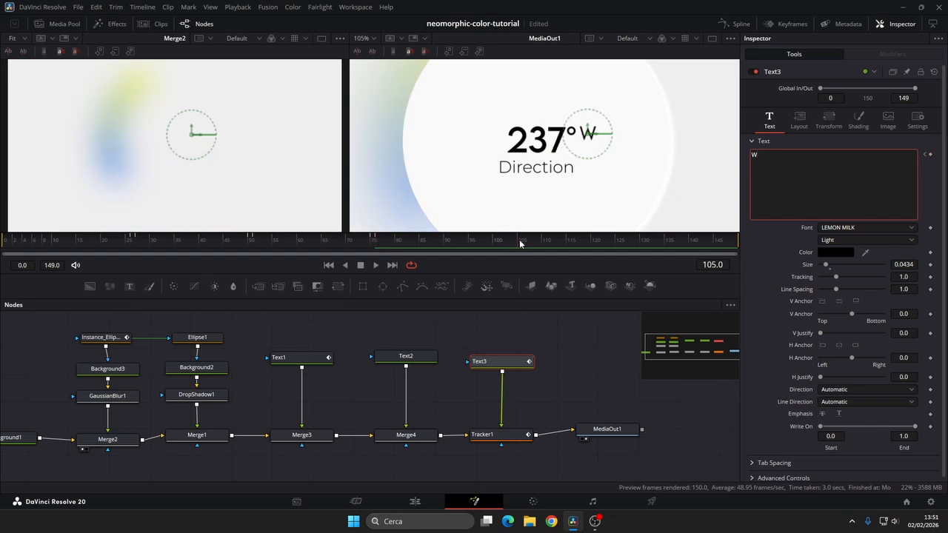
key(Right)
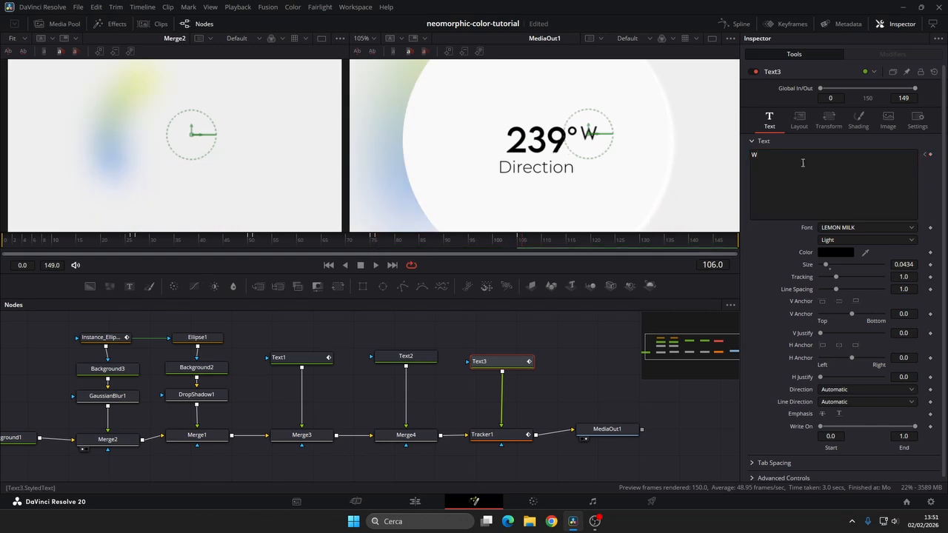
text(N)
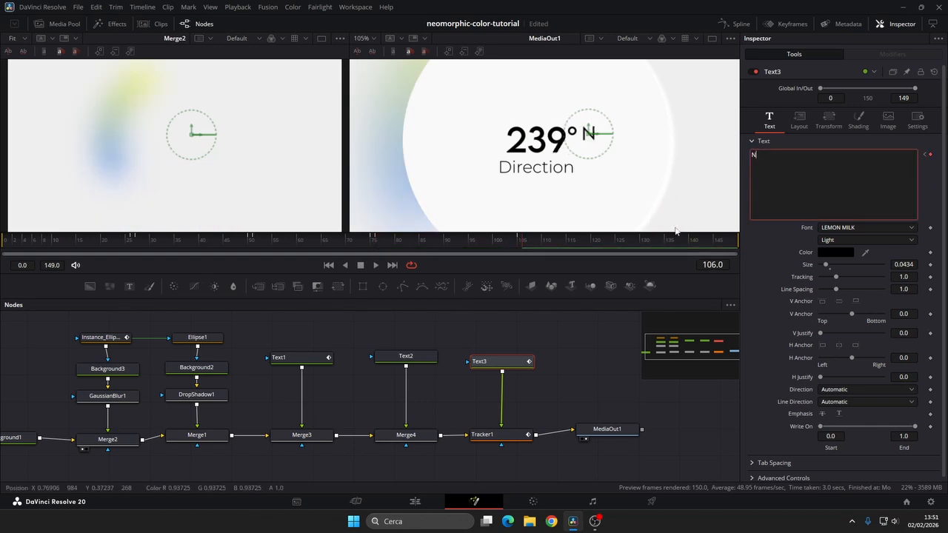